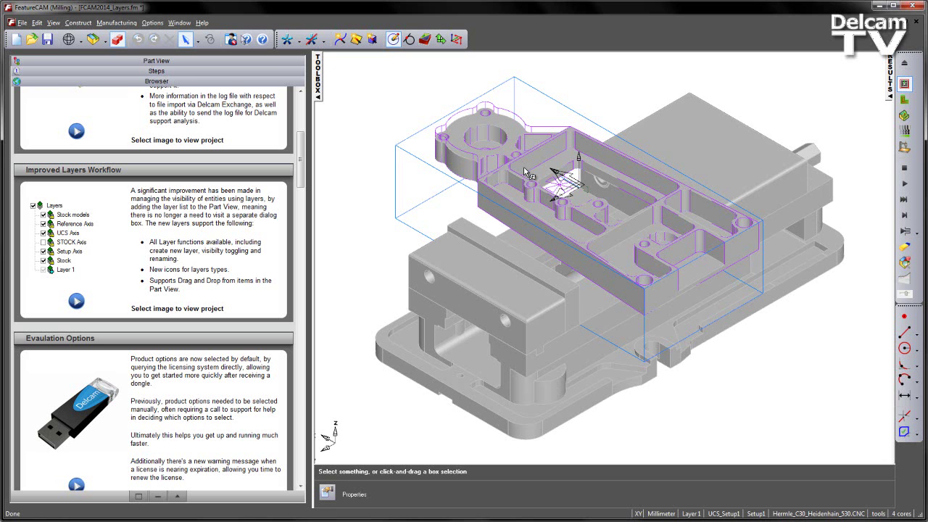
# - Switch to the Part View feature and layer tree and select all contents of the Stock layer
pyautogui.click(192, 62)
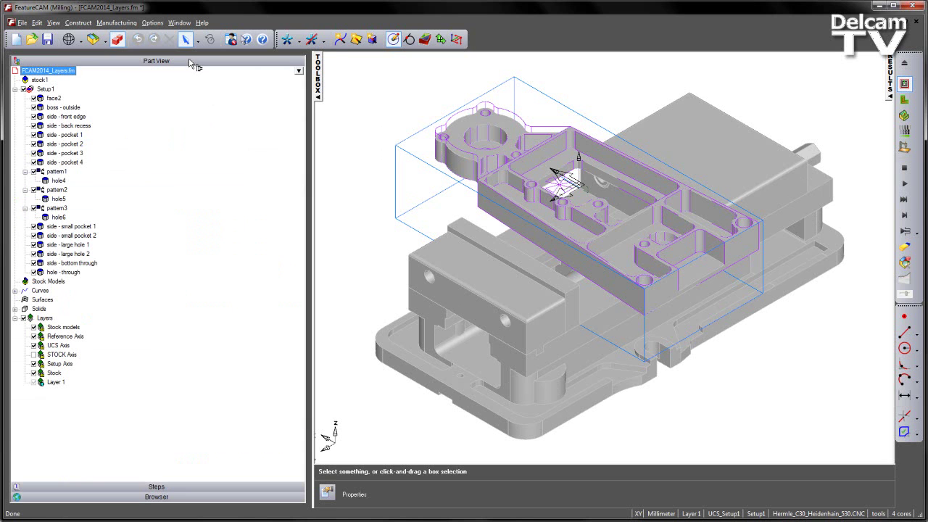
pyautogui.rightClick(54, 374)
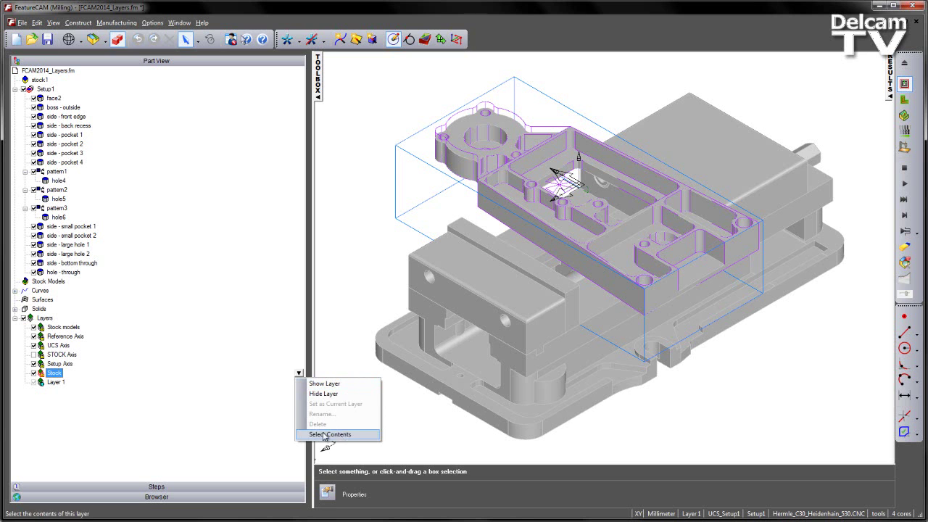
pyautogui.click(154, 405)
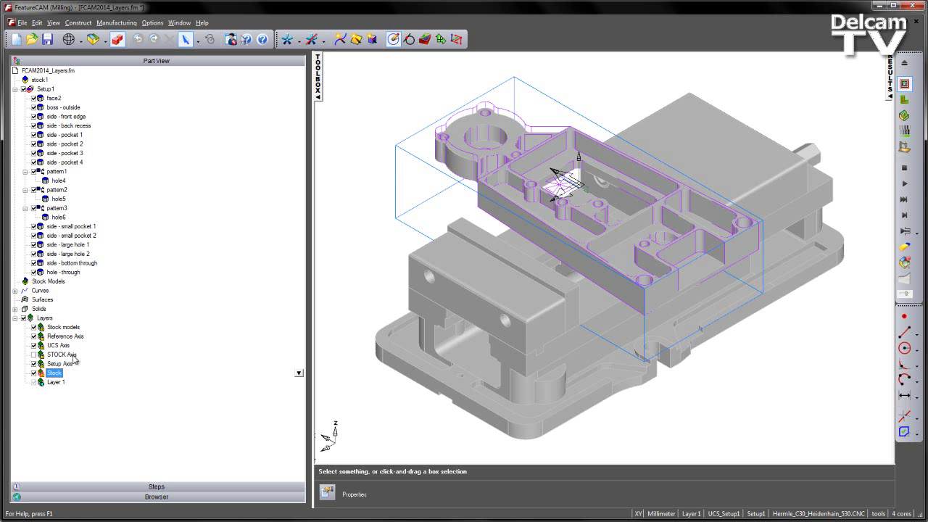
pyautogui.rightClick(46, 320)
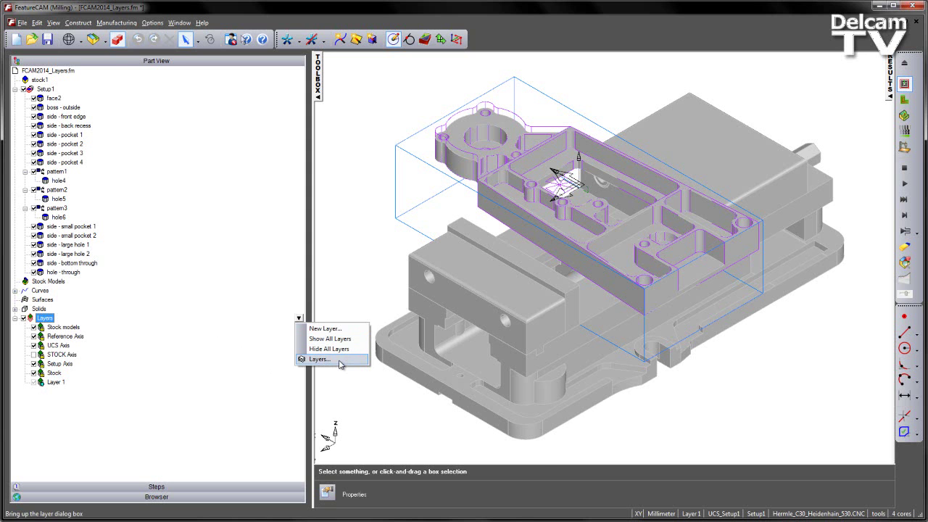
pyautogui.click(339, 361)
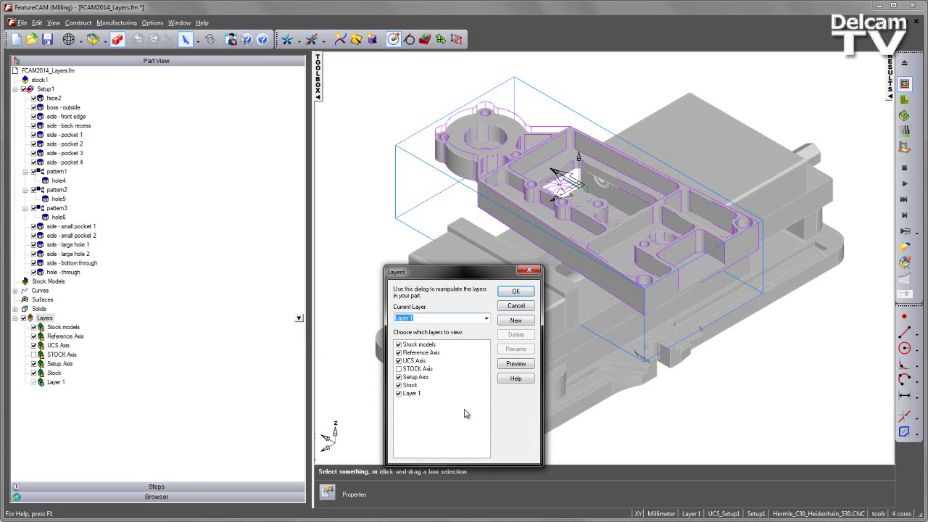
pyautogui.click(517, 308)
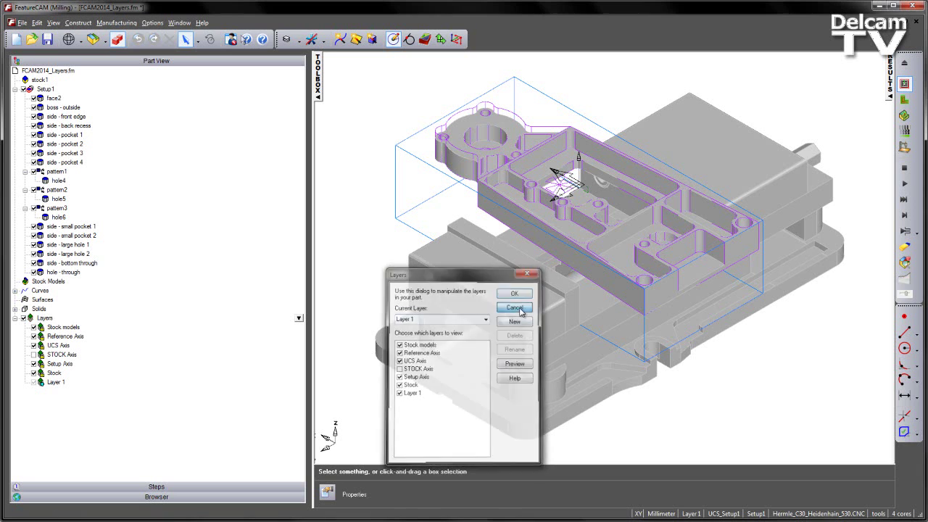
pyautogui.click(700, 515)
pyautogui.click(706, 501)
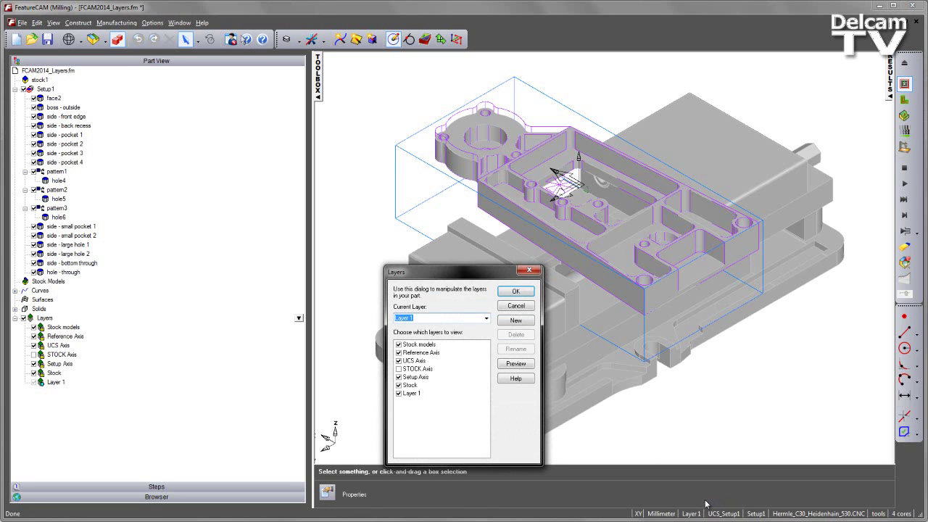
pyautogui.click(529, 271)
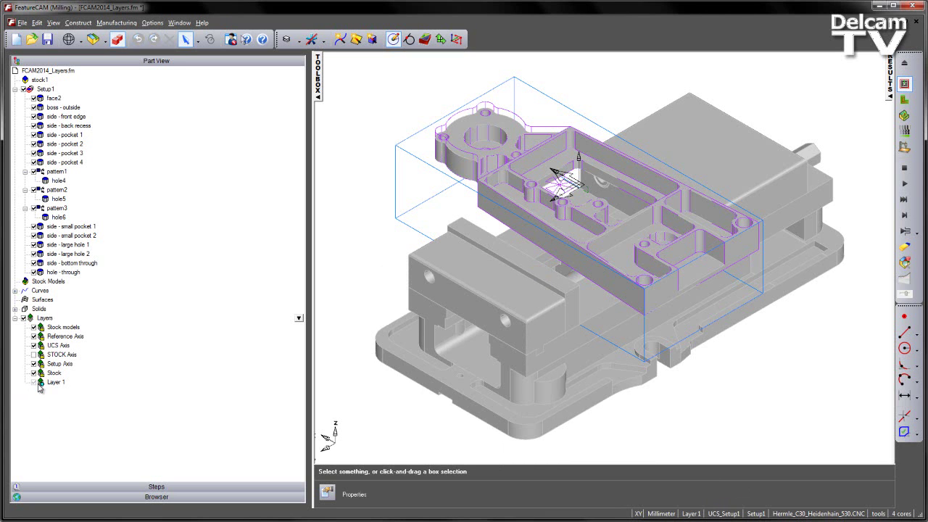
# - Add a new layer, keeping the default name Layer 2
pyautogui.rightClick(54, 321)
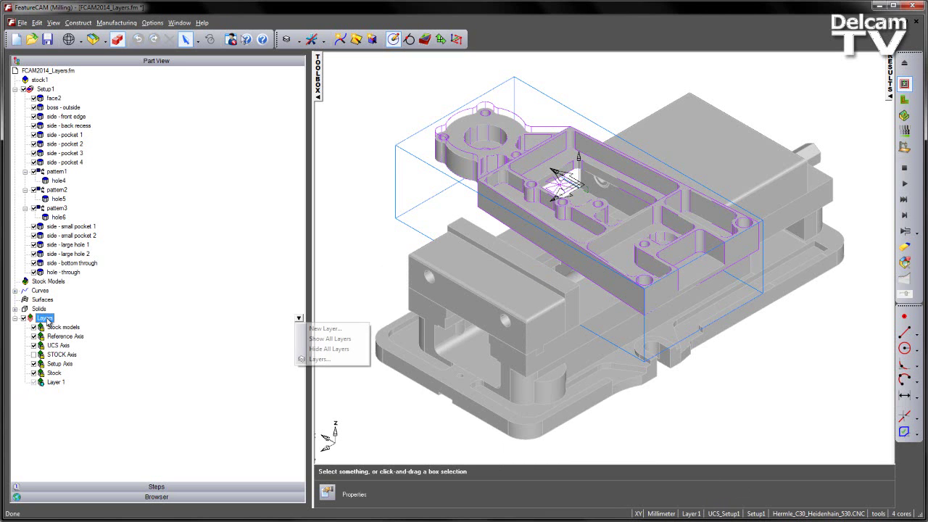
pyautogui.click(334, 330)
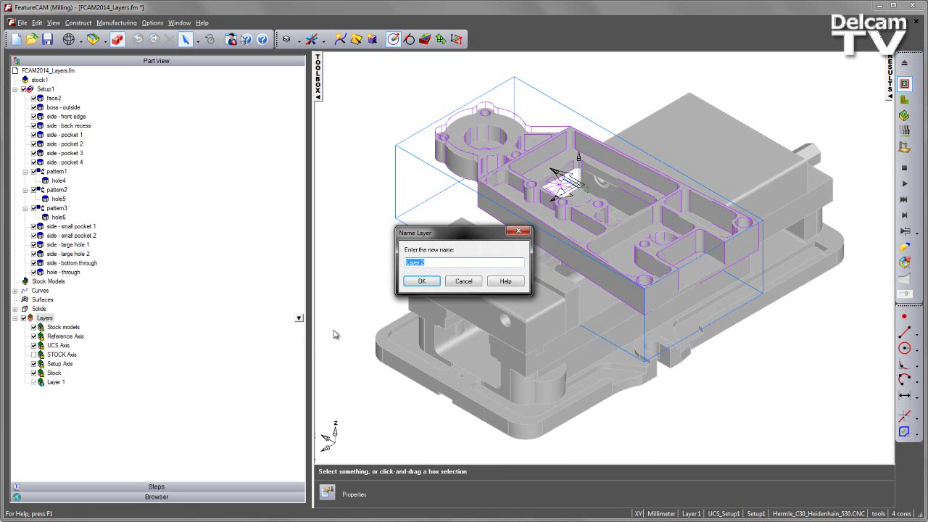
pyautogui.click(428, 281)
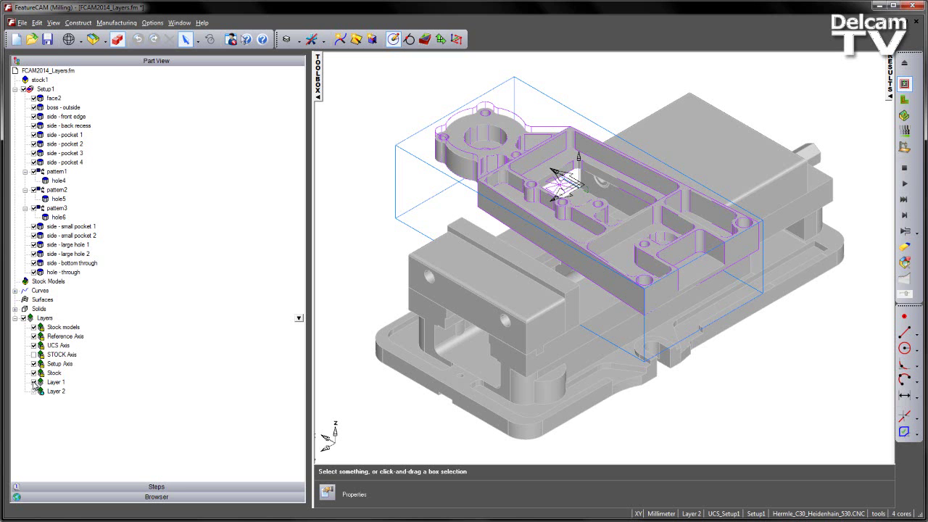
# - Toggle Layer 1 off and on twice to confirm it holds the part and vice
pyautogui.click(34, 382)
pyautogui.click(34, 382)
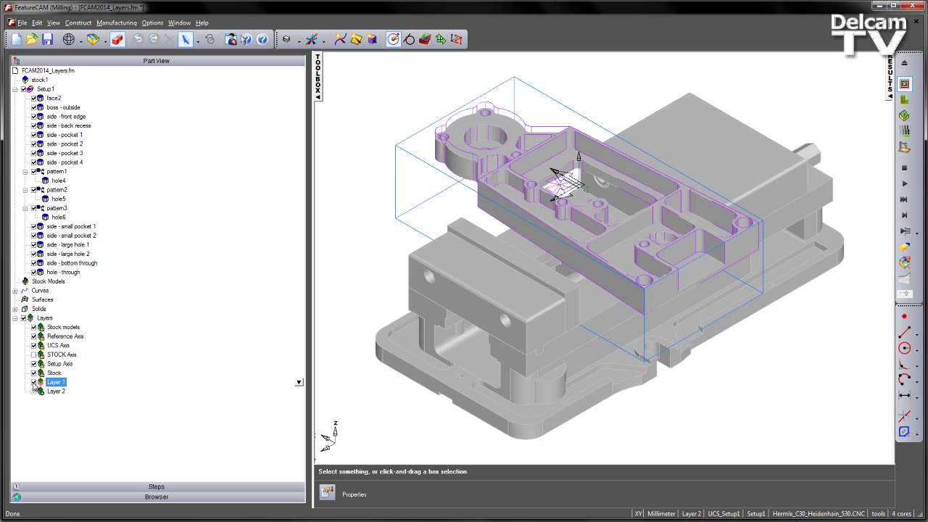
pyautogui.click(34, 383)
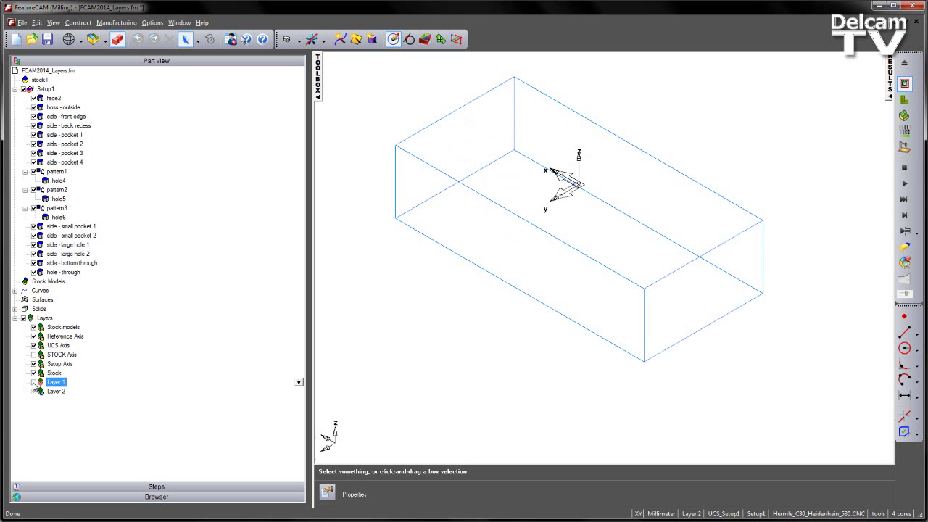
pyautogui.click(33, 382)
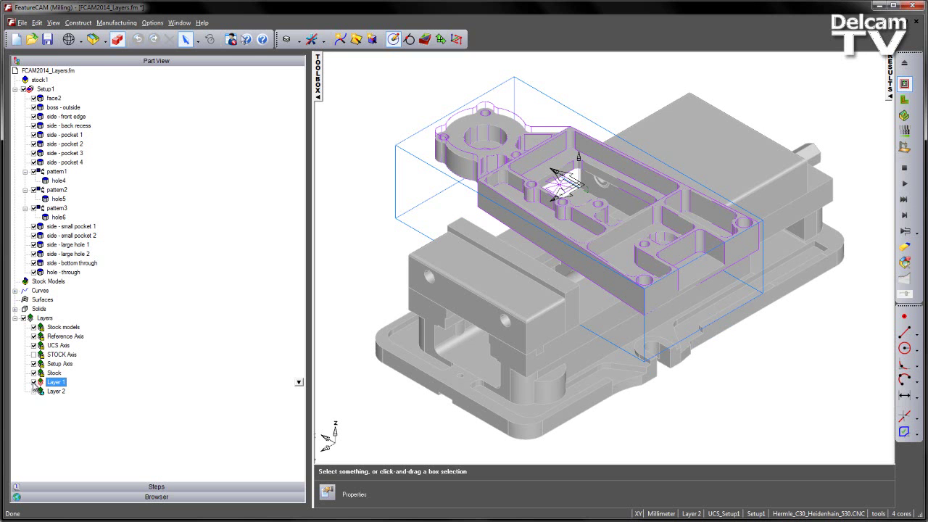
# - Rename Layer 1 to Part
pyautogui.rightClick(57, 384)
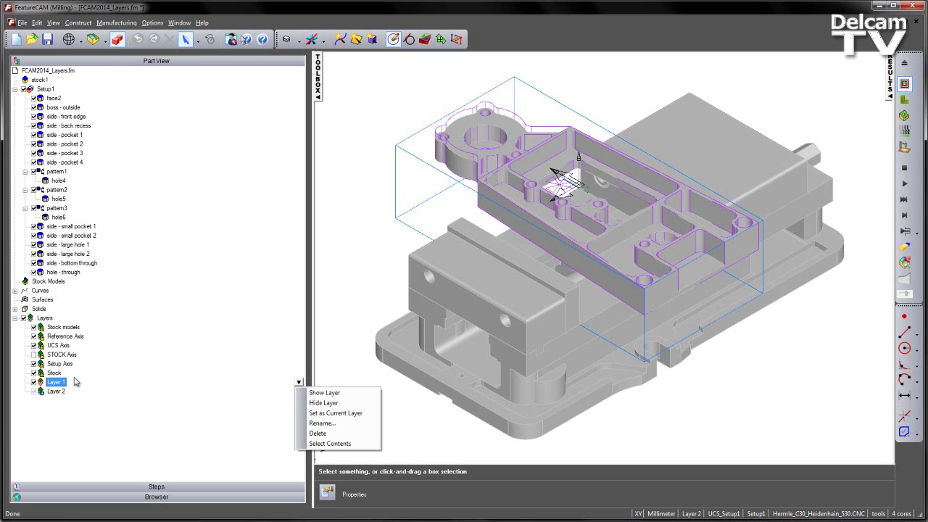
pyautogui.click(327, 423)
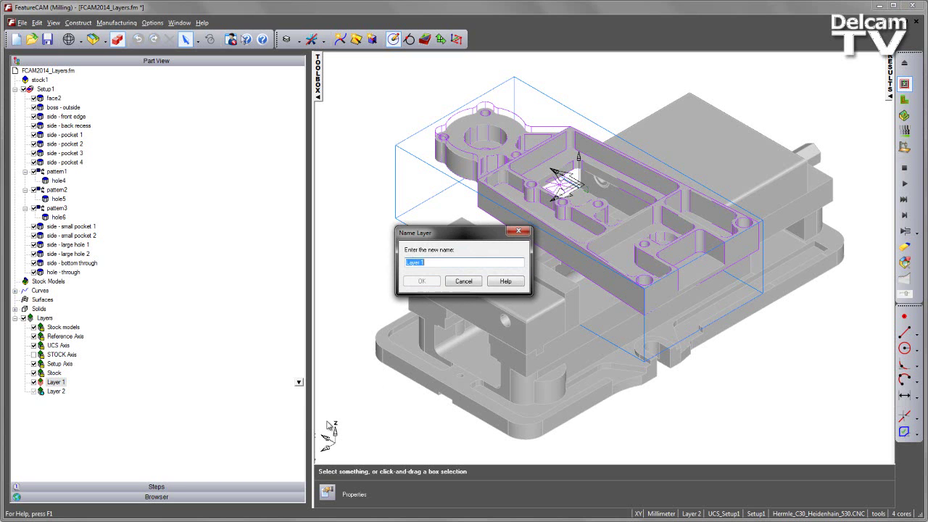
pyautogui.write('Part')
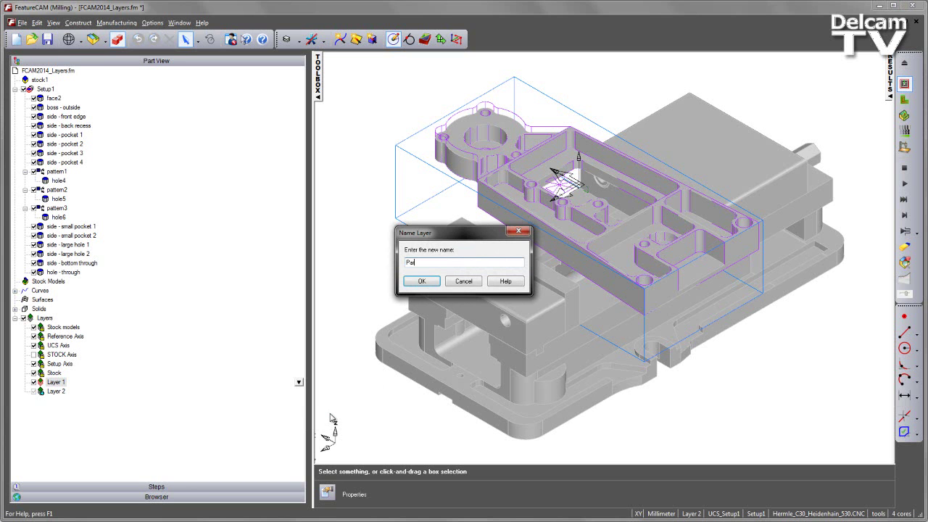
pyautogui.click(424, 282)
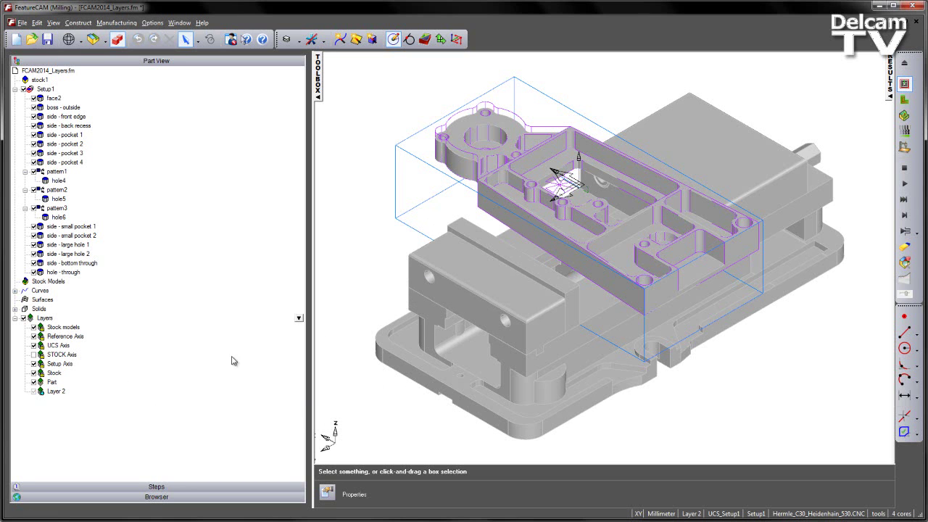
# - Rename Layer 2 to Vice
pyautogui.rightClick(58, 393)
pyautogui.click(321, 433)
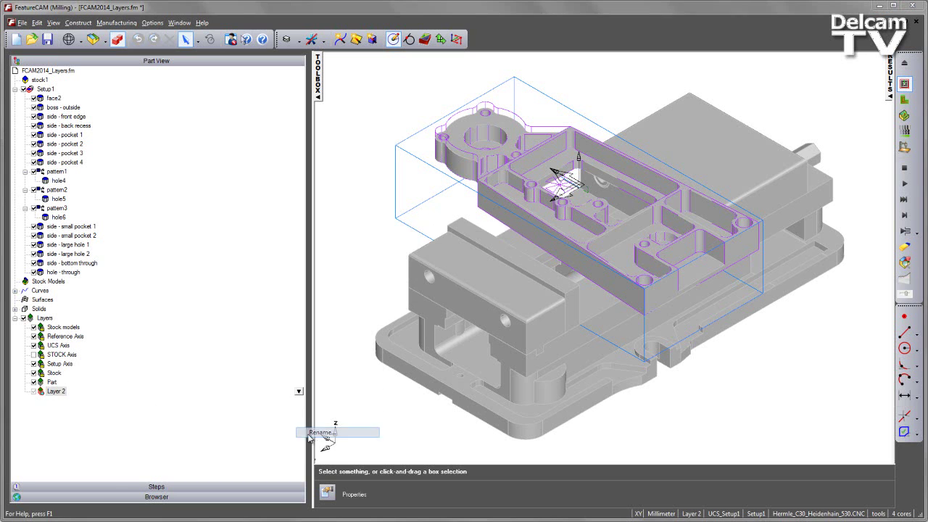
pyautogui.write('Vice')
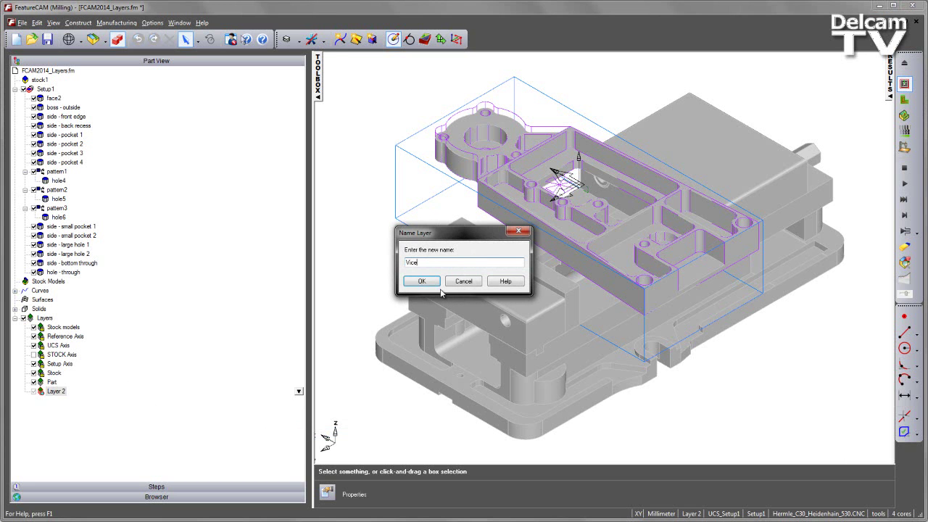
pyautogui.click(424, 284)
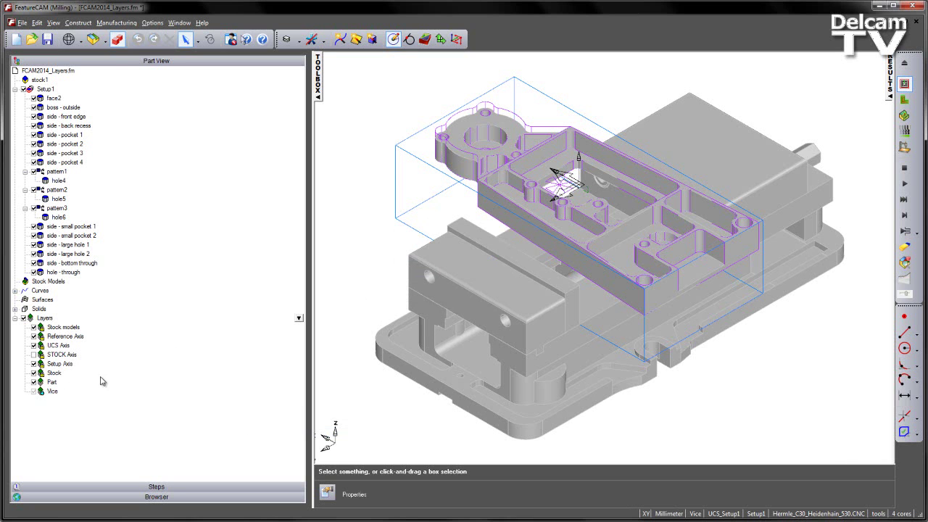
# - Set Part as the current layer, switch briefly to Vice and back, then select Vice
pyautogui.rightClick(49, 382)
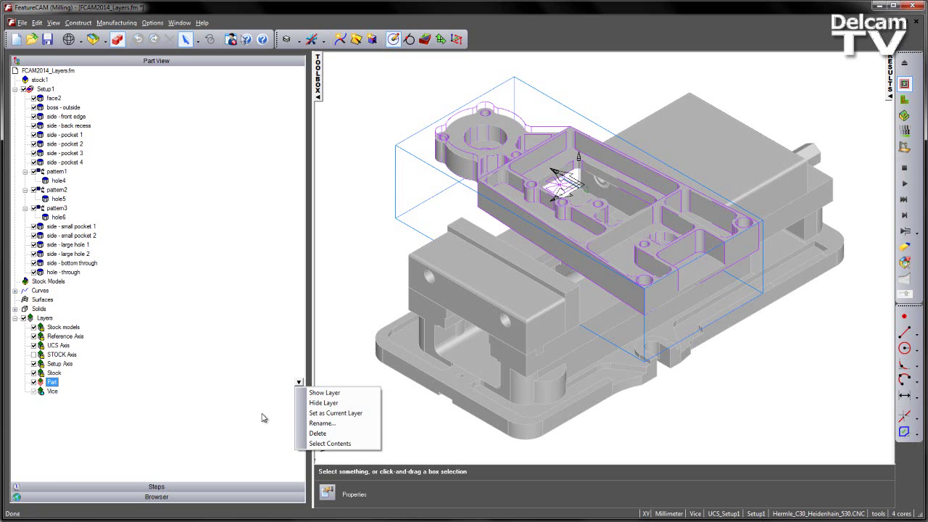
pyautogui.click(336, 413)
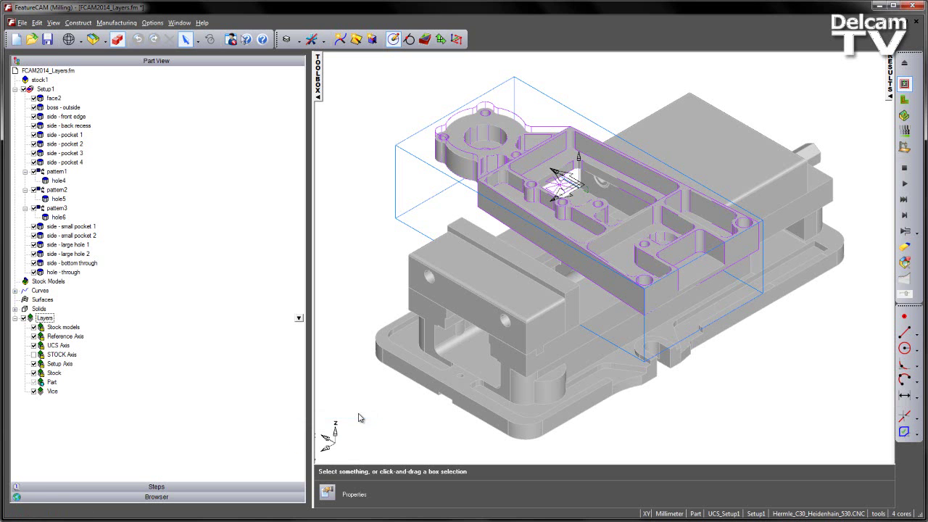
pyautogui.doubleClick(42, 393)
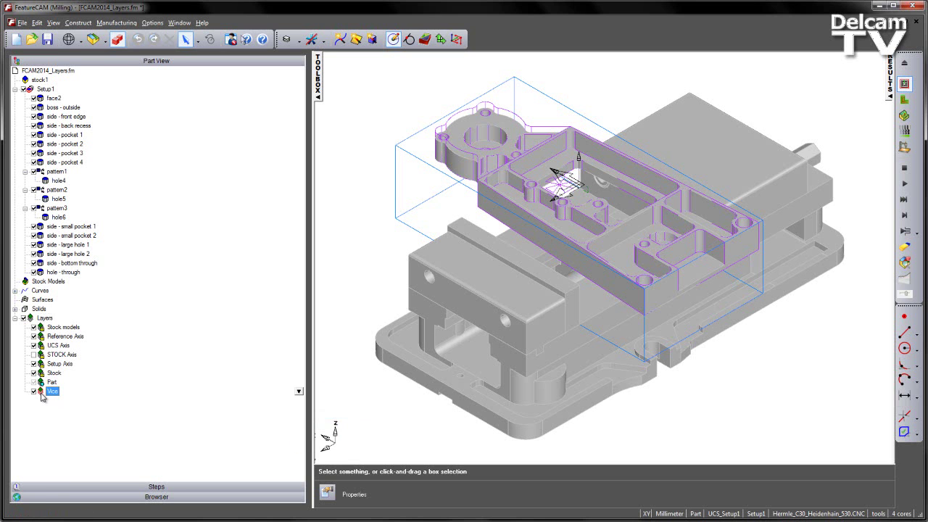
pyautogui.doubleClick(42, 383)
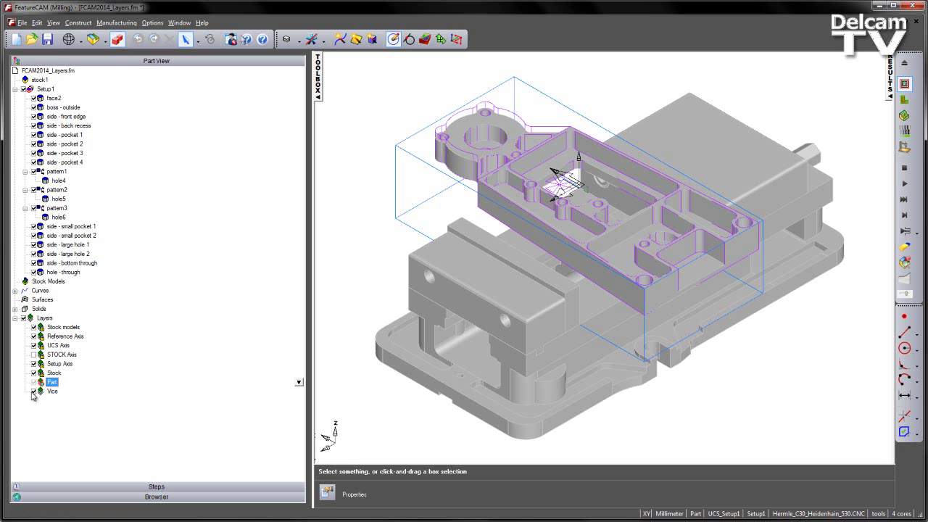
pyautogui.click(33, 391)
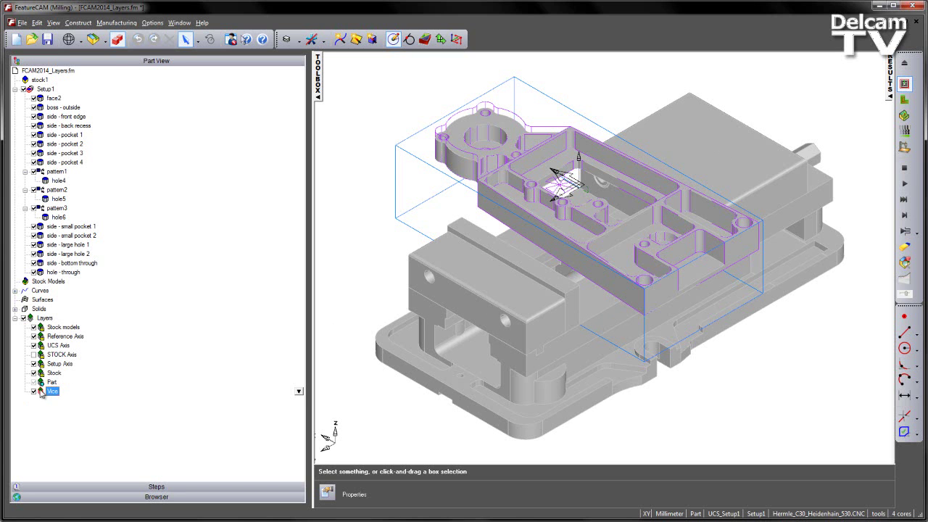
# - Expand Solids and move vice_1 onto the Vice layer with Change Layer
pyautogui.click(16, 309)
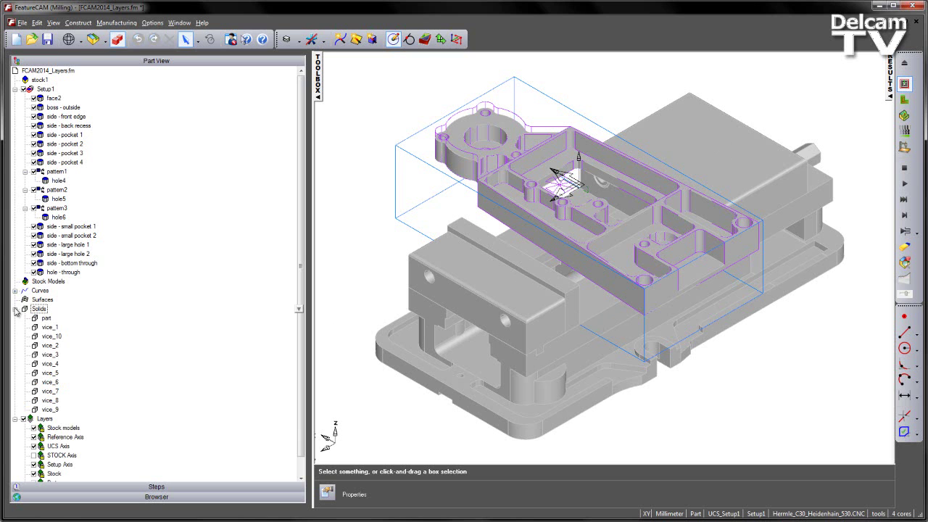
pyautogui.click(50, 328)
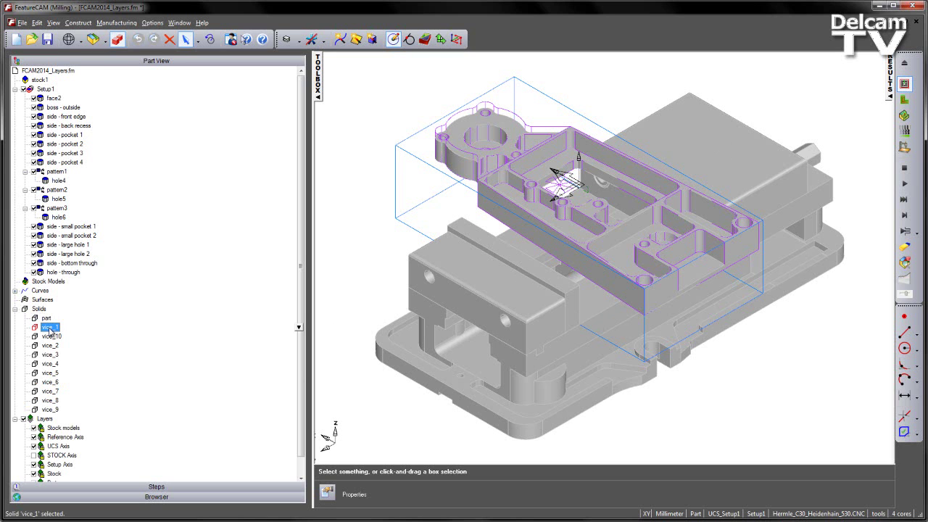
pyautogui.rightClick(50, 331)
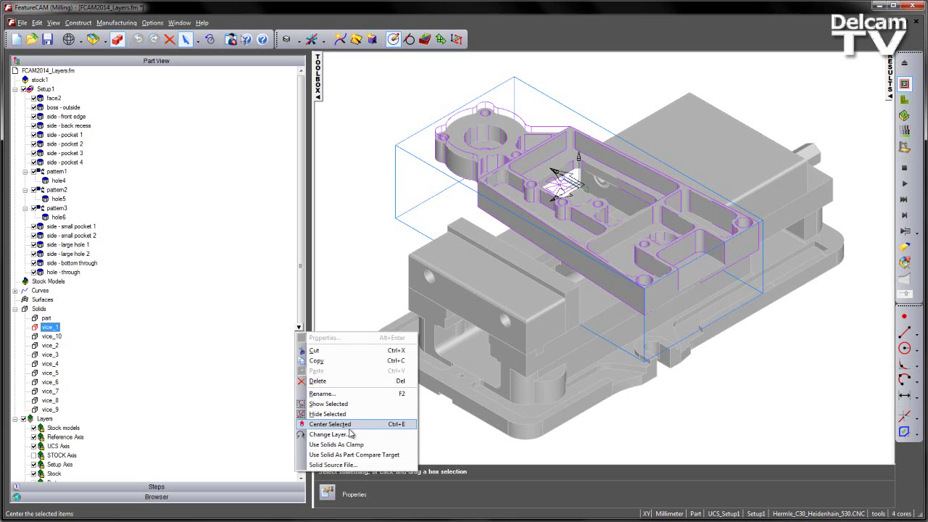
pyautogui.click(354, 436)
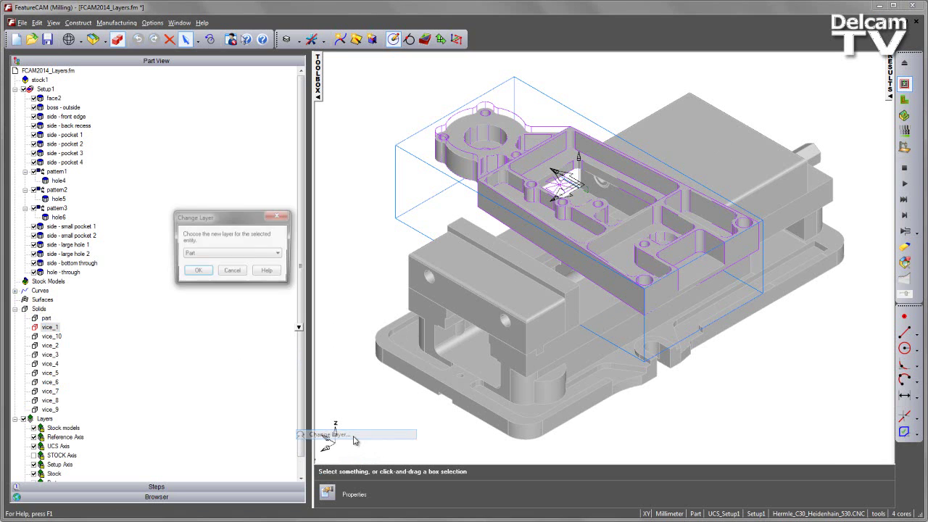
pyautogui.click(236, 256)
pyautogui.click(211, 269)
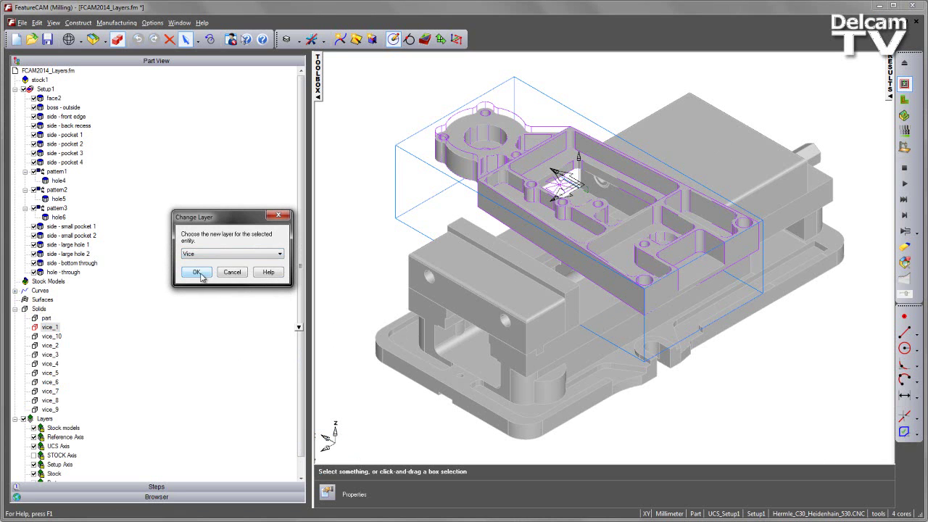
pyautogui.click(202, 274)
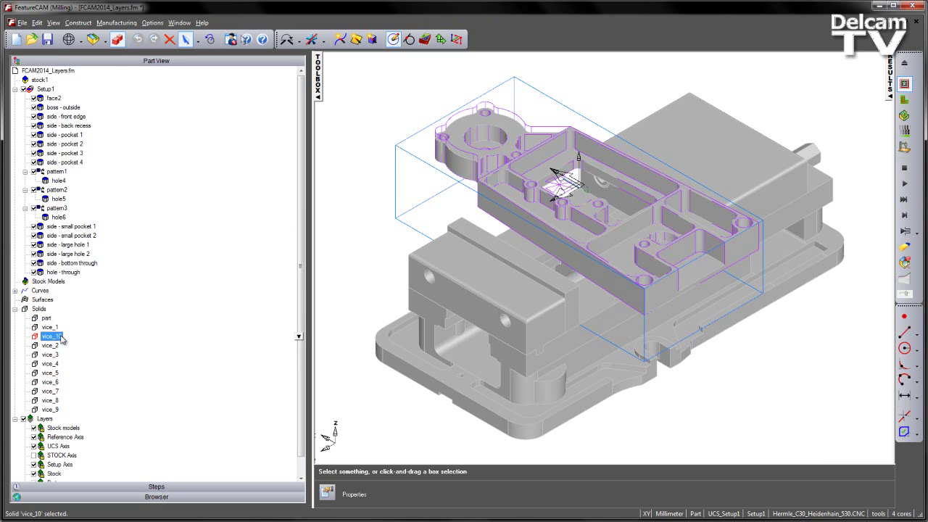
# - Select the remaining vice solids, vice_2 through vice_10, and drag them onto the Vice layer
pyautogui.keyDown('shift'); pyautogui.click(50, 409); pyautogui.keyUp('shift')
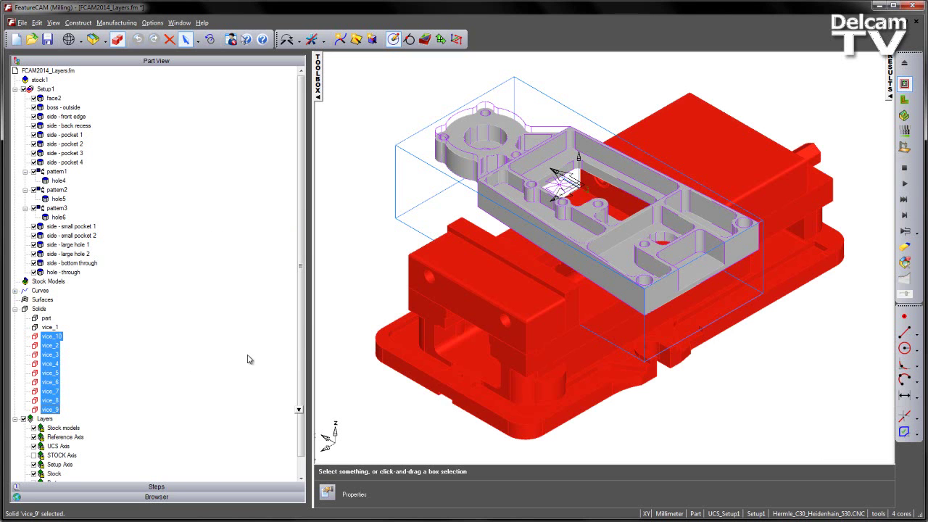
pyautogui.moveTo(302, 315); pyautogui.dragTo(297, 335)
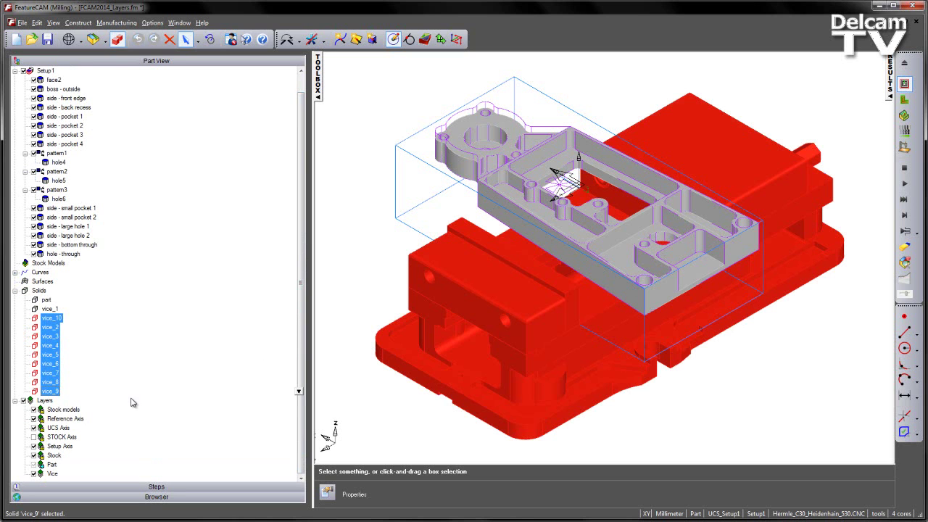
pyautogui.moveTo(57, 320); pyautogui.dragTo(52, 477)
pyautogui.click(15, 291)
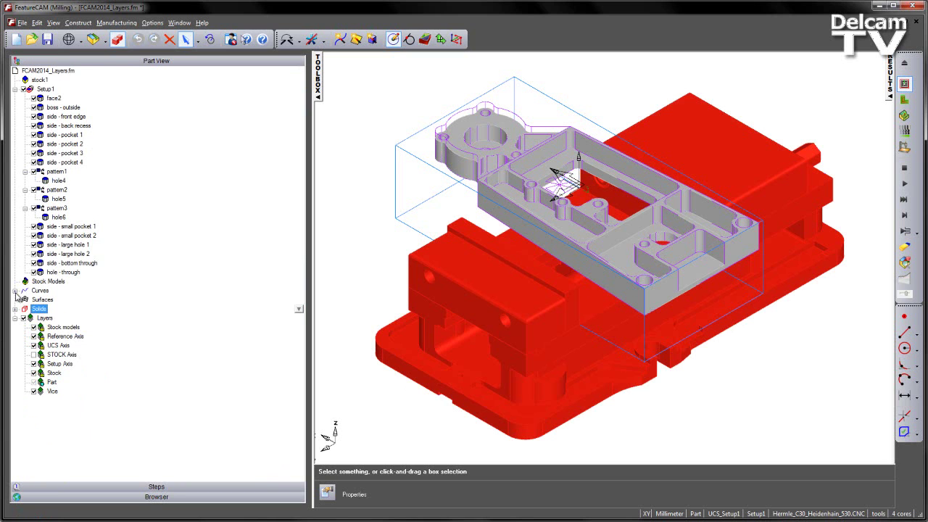
pyautogui.click(33, 392)
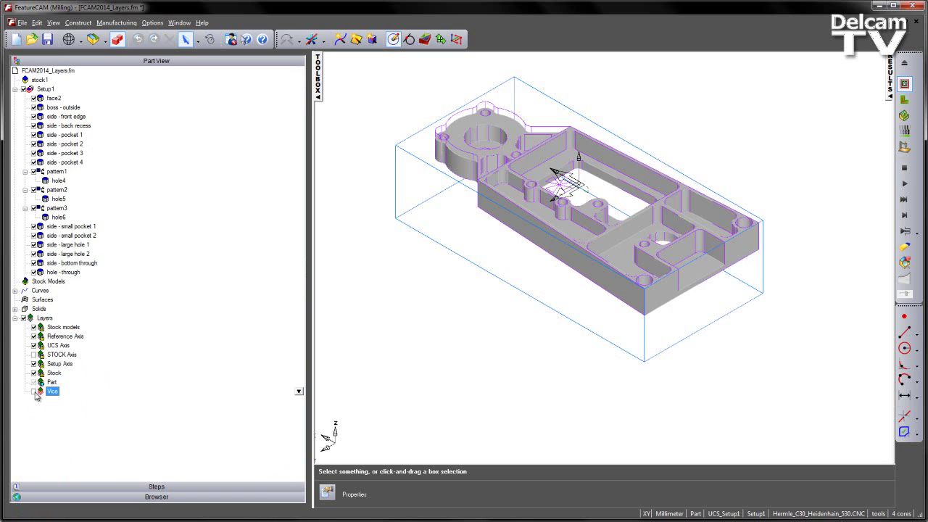
pyautogui.click(33, 392)
pyautogui.click(34, 391)
pyautogui.click(33, 392)
pyautogui.click(33, 392)
pyautogui.click(33, 391)
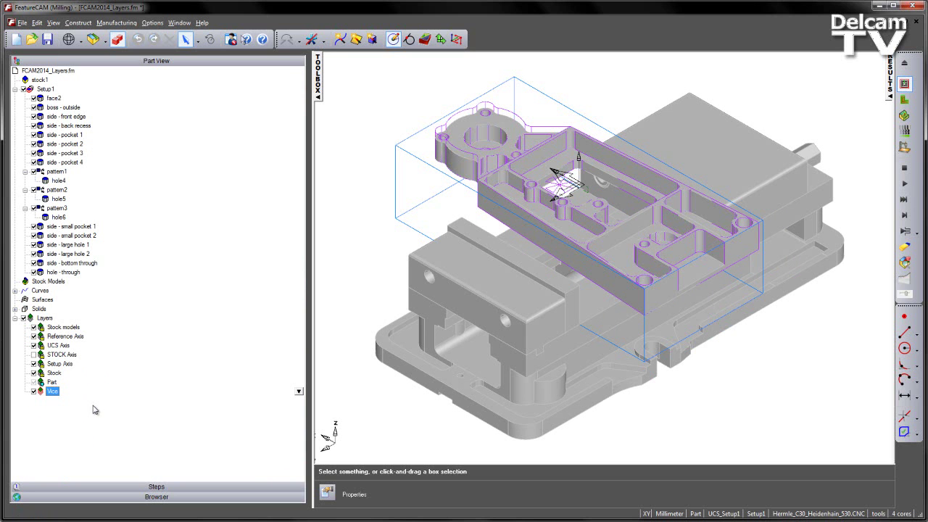
pyautogui.click(24, 318)
pyautogui.click(24, 318)
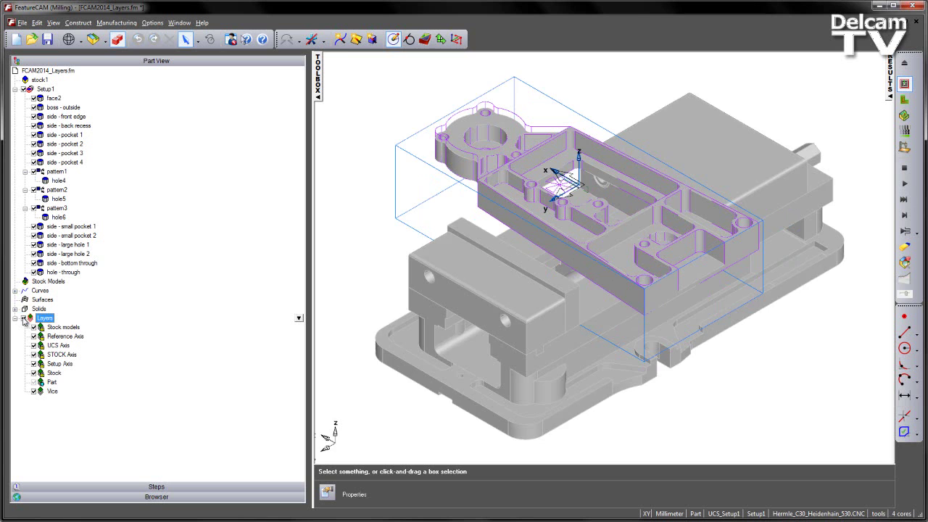
pyautogui.click(23, 319)
pyautogui.click(24, 319)
pyautogui.click(34, 384)
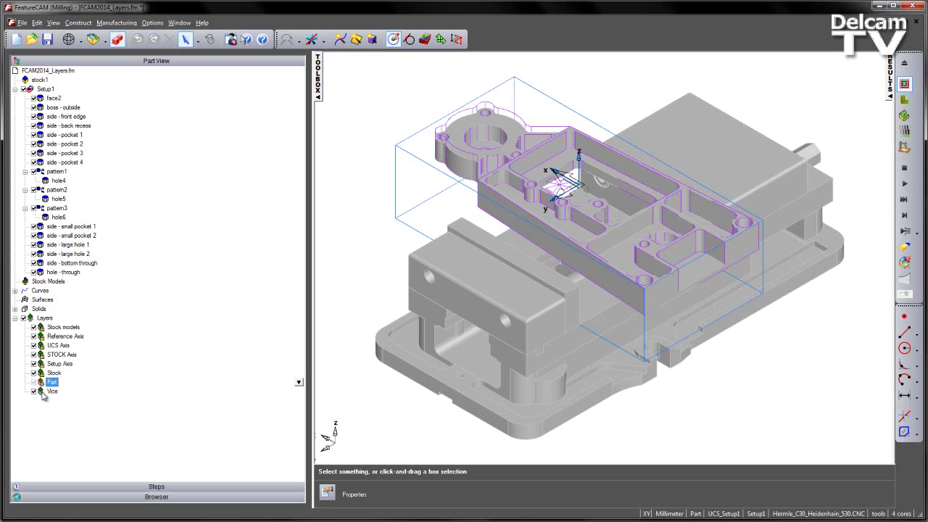
pyautogui.click(40, 393)
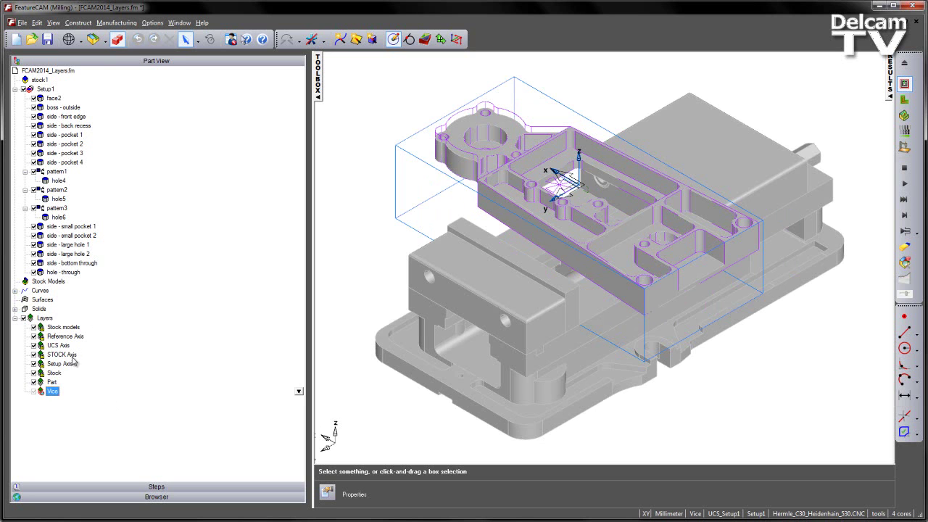
pyautogui.click(23, 318)
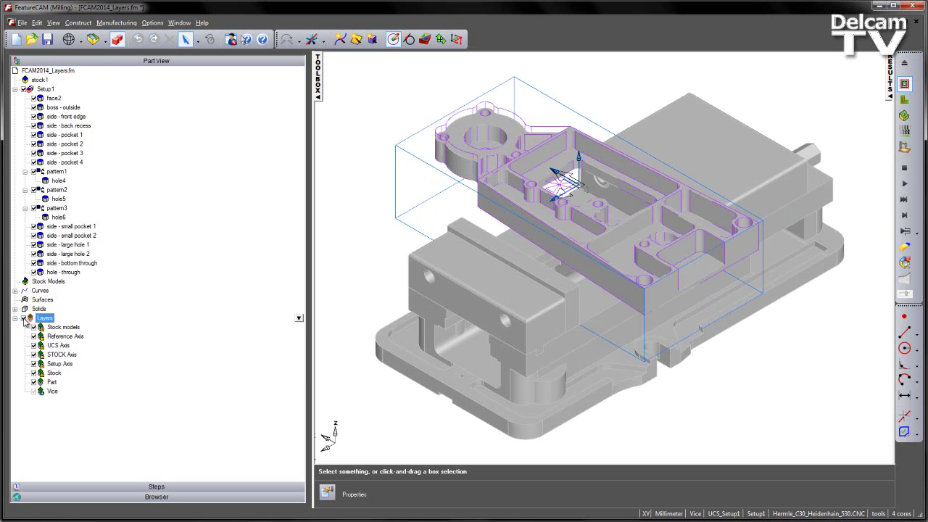
pyautogui.click(24, 318)
pyautogui.click(34, 383)
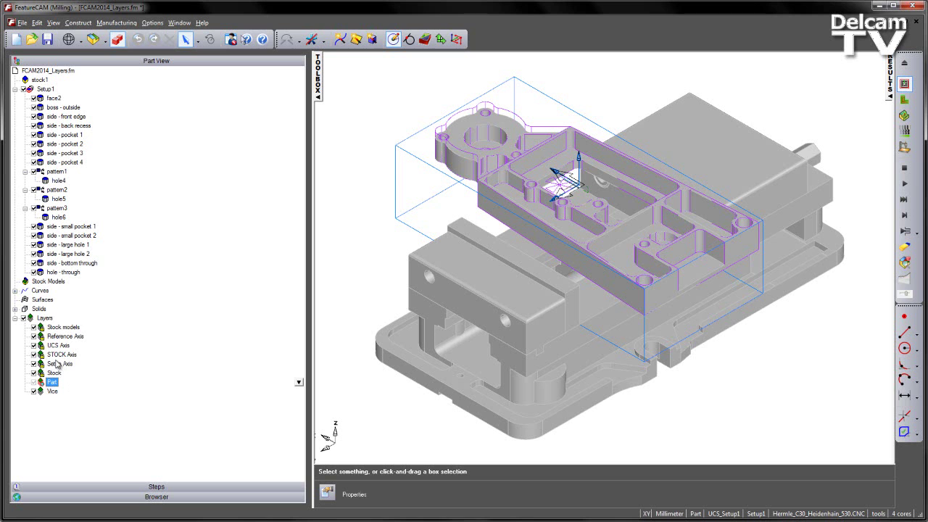
pyautogui.click(33, 354)
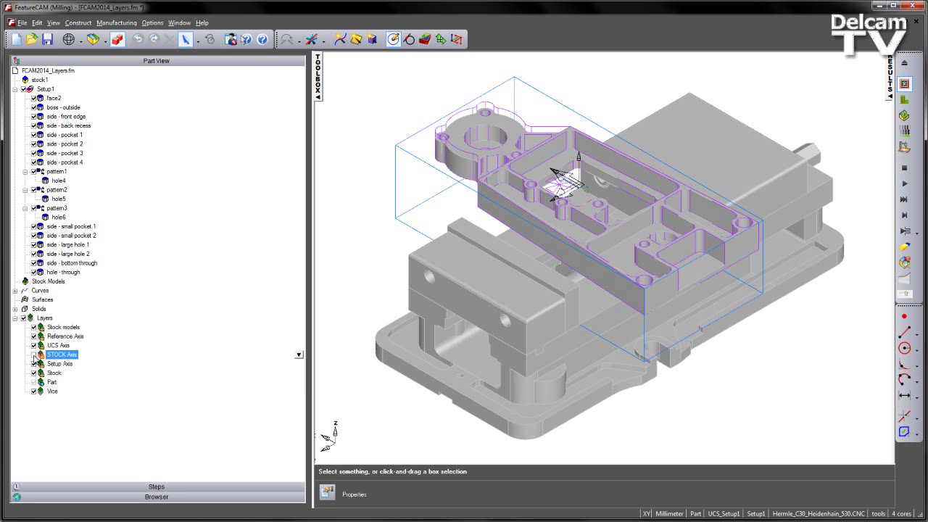
pyautogui.click(33, 355)
pyautogui.click(34, 355)
pyautogui.rightClick(45, 317)
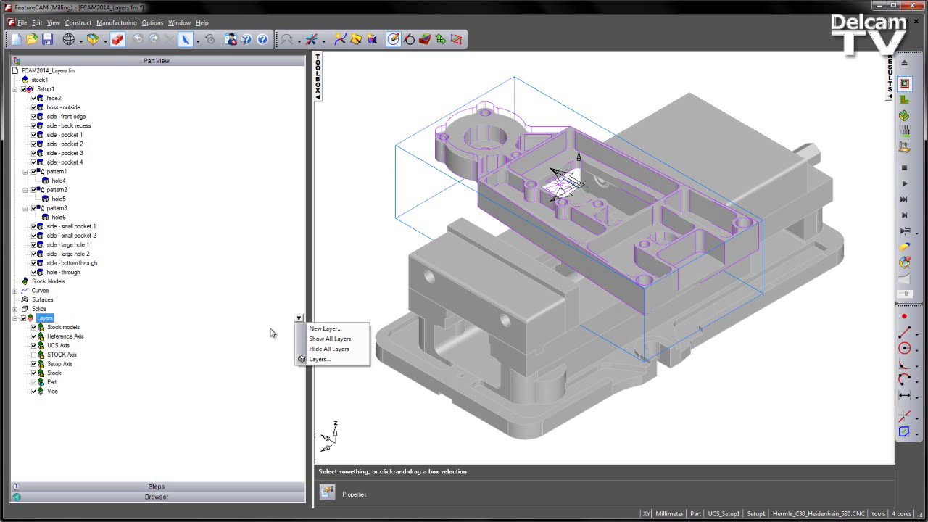
pyautogui.click(323, 329)
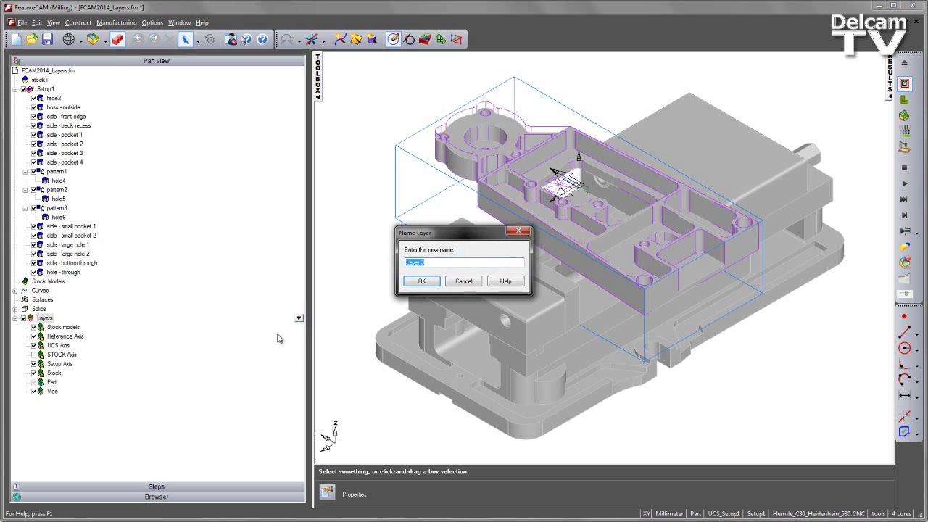
pyautogui.click(424, 282)
pyautogui.click(51, 391)
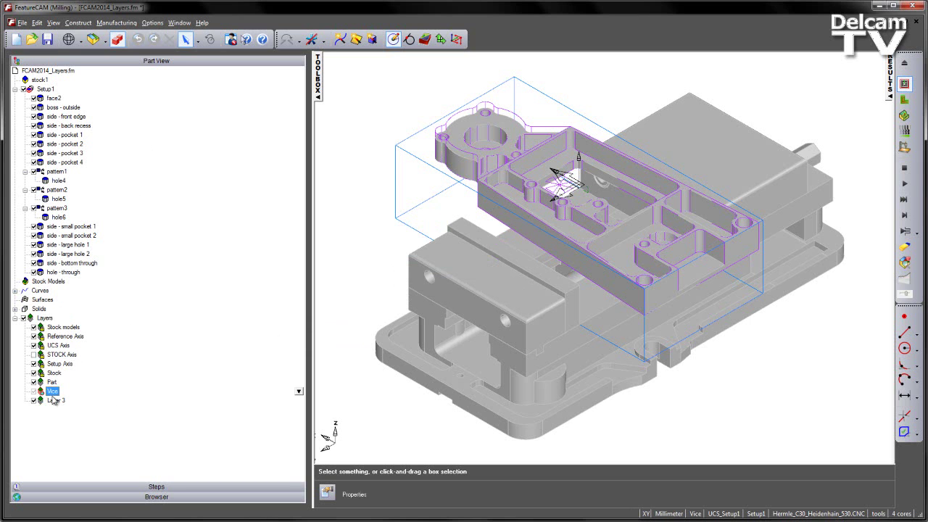
pyautogui.click(50, 382)
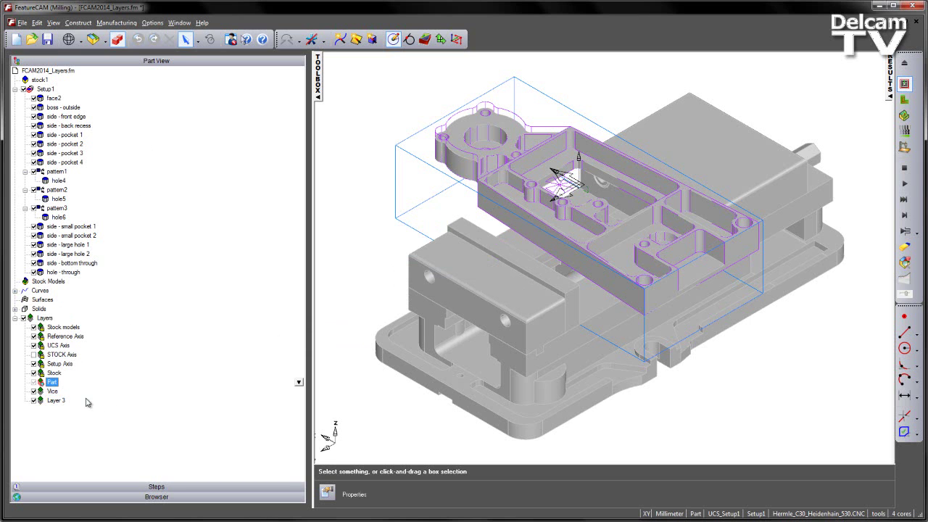
pyautogui.rightClick(51, 403)
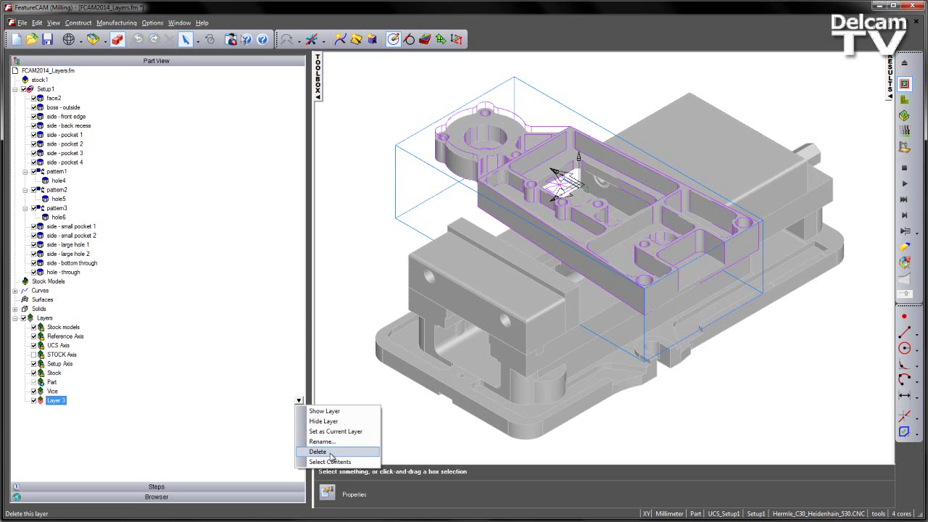
pyautogui.click(53, 392)
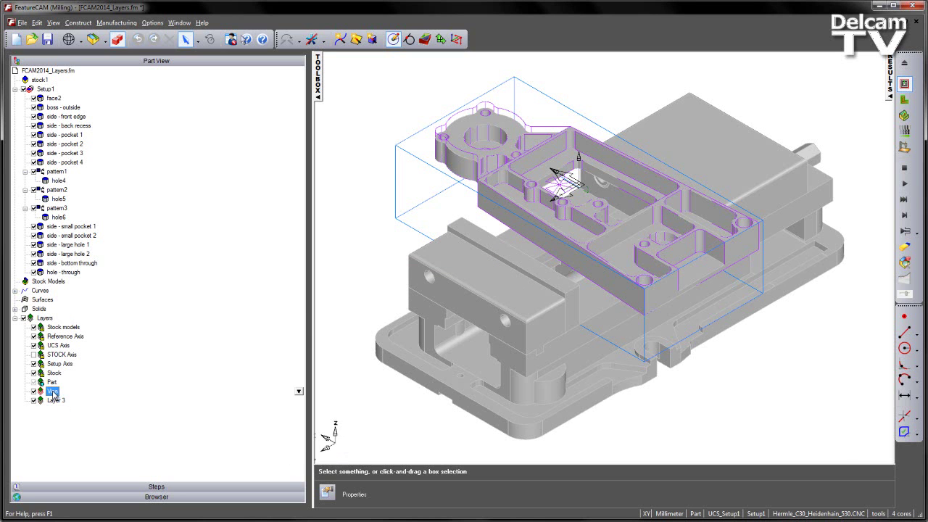
pyautogui.rightClick(52, 392)
pyautogui.click(317, 443)
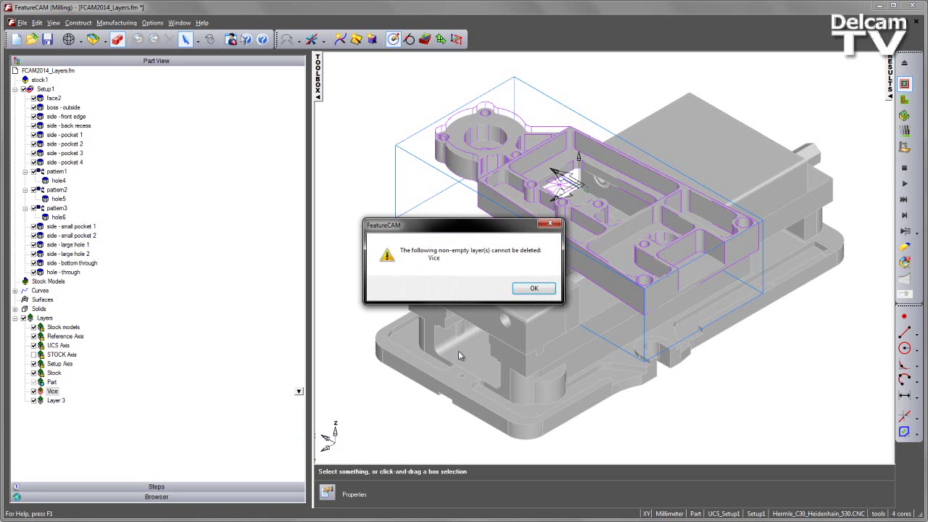
pyautogui.click(534, 290)
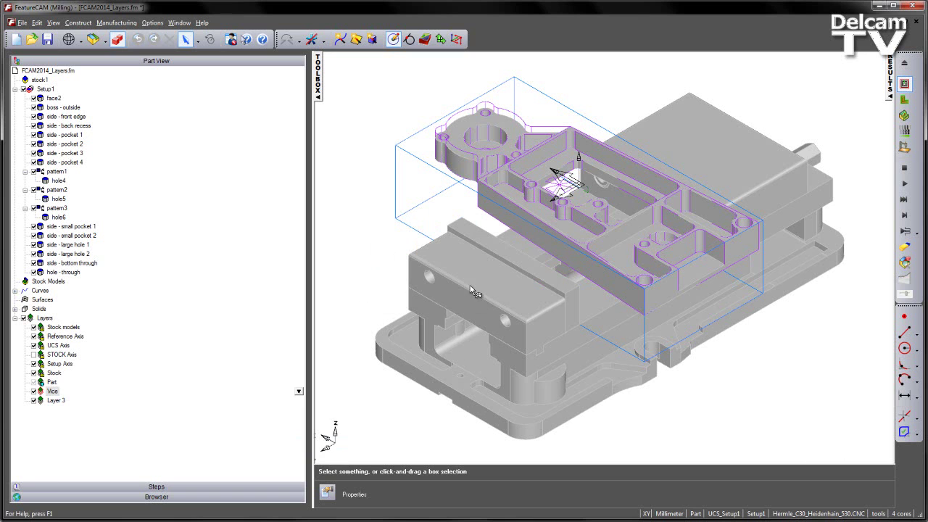
pyautogui.rightClick(57, 400)
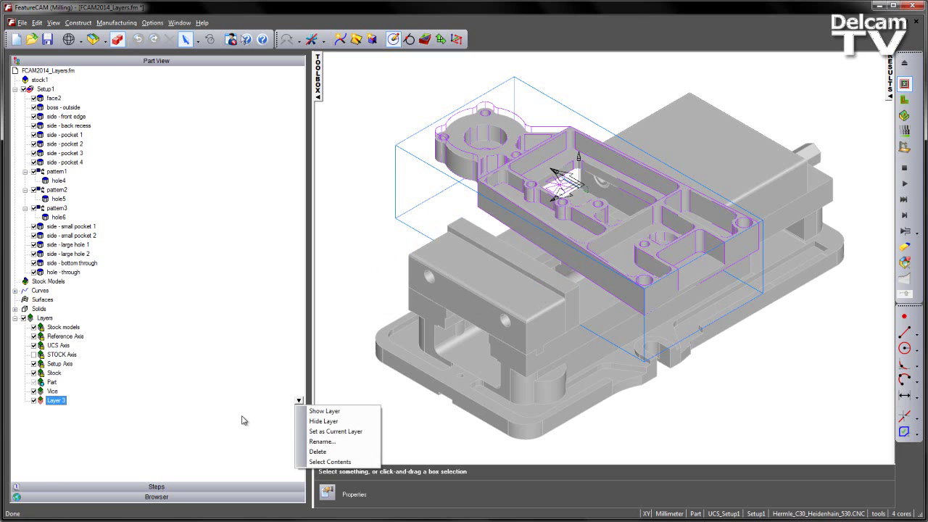
pyautogui.click(336, 452)
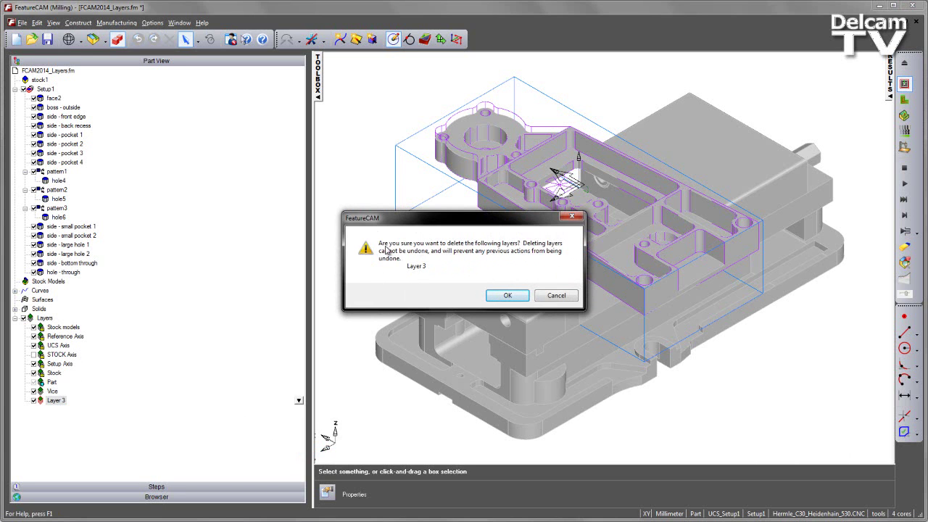
pyautogui.click(508, 296)
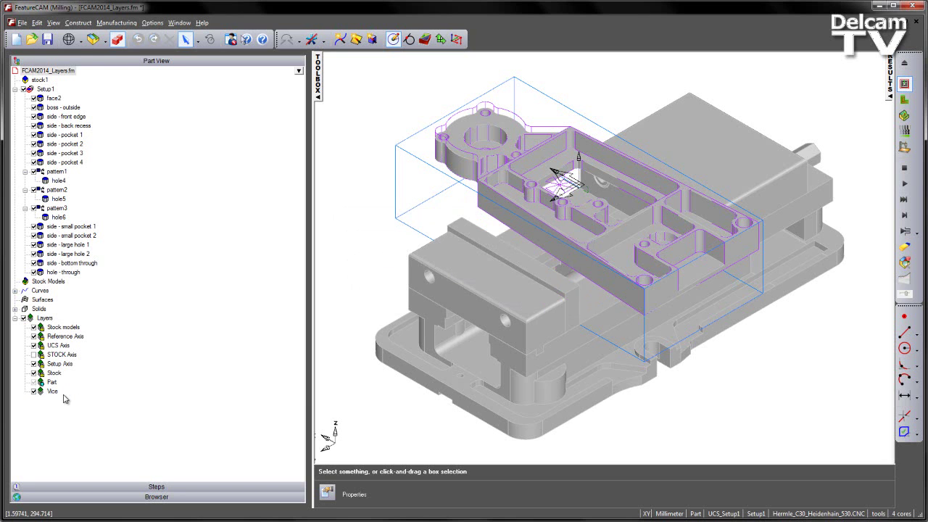
# - Change the stock thickness from 82 to 100 mm in the stock properties
pyautogui.click(34, 393)
pyautogui.click(33, 392)
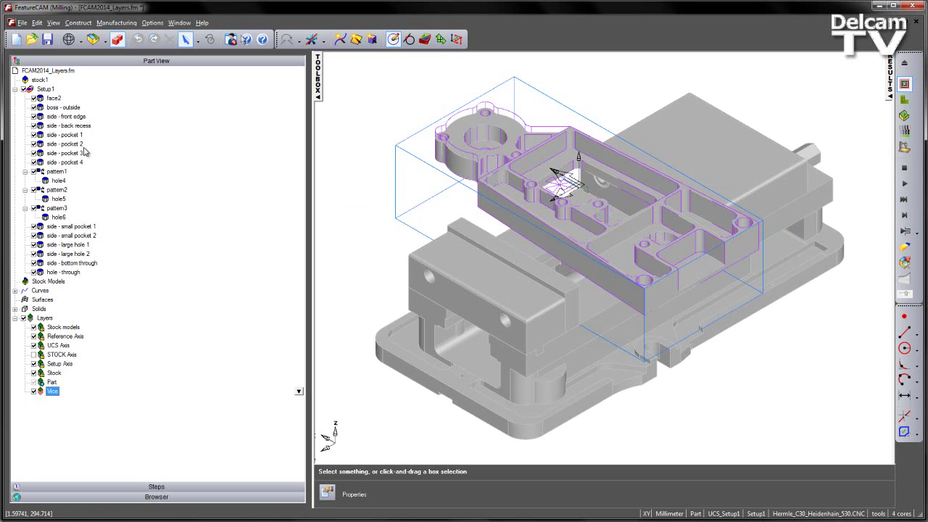
pyautogui.doubleClick(396, 190)
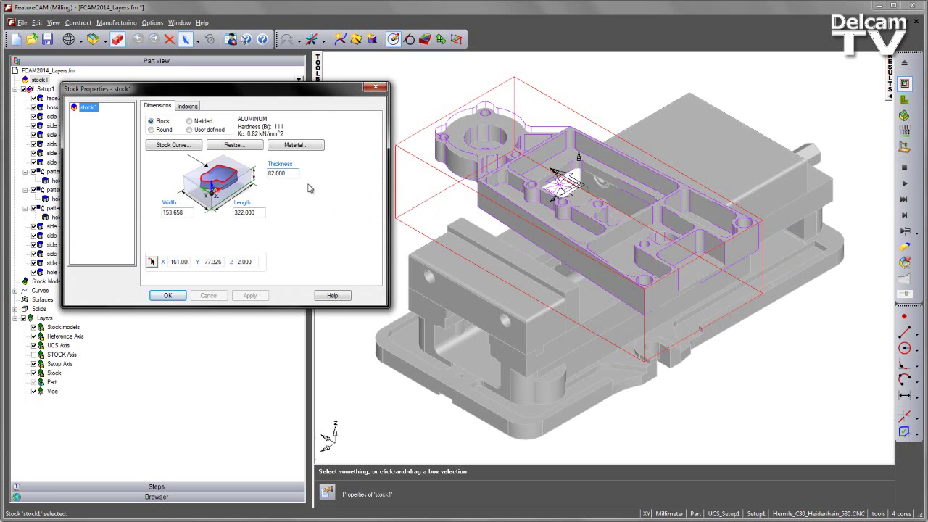
pyautogui.moveTo(288, 174); pyautogui.dragTo(265, 172)
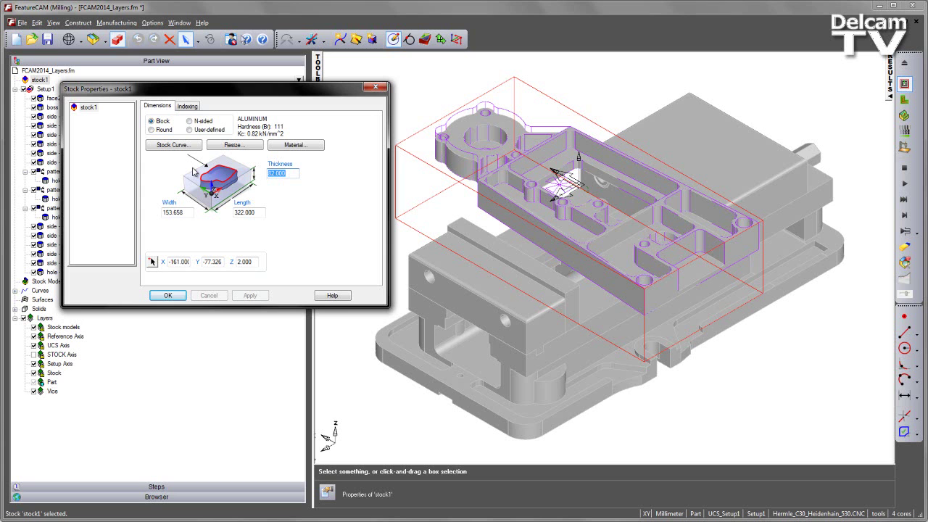
pyautogui.write('100')
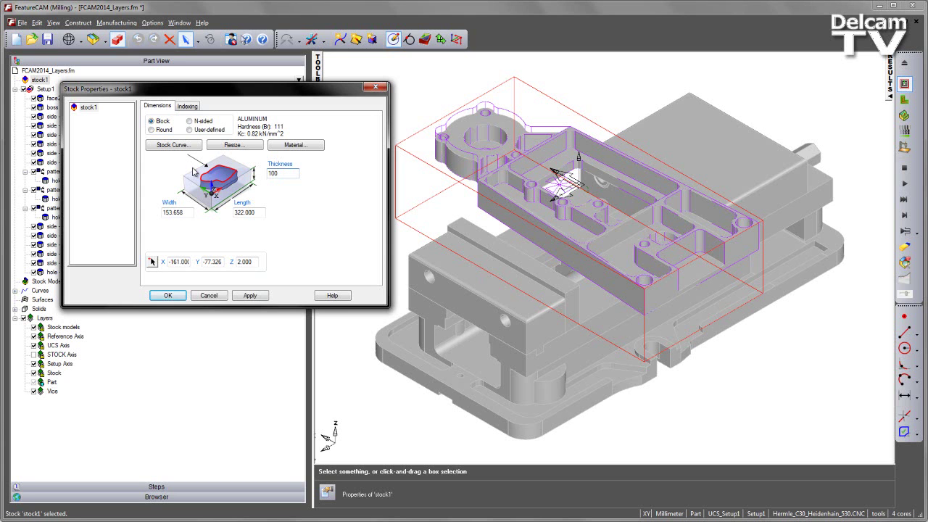
pyautogui.click(250, 295)
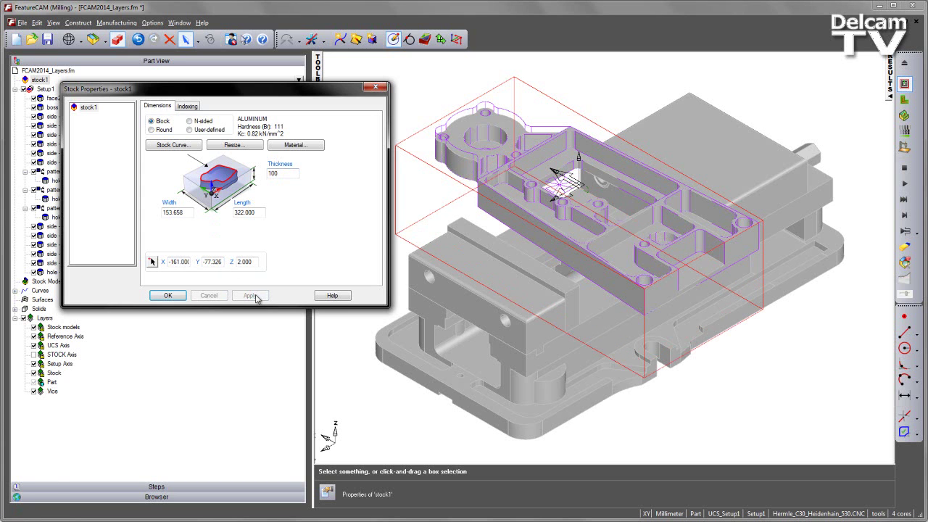
pyautogui.click(167, 295)
# - Check the thicker stock on the vice from front and right views, then orbit back to 3D
pyautogui.click(341, 269)
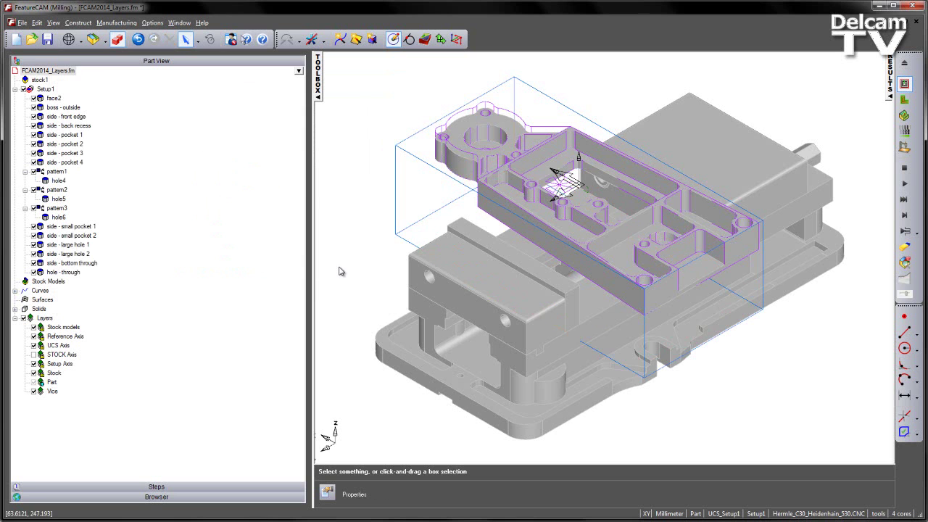
pyautogui.hotkey('ctrl', 'f')
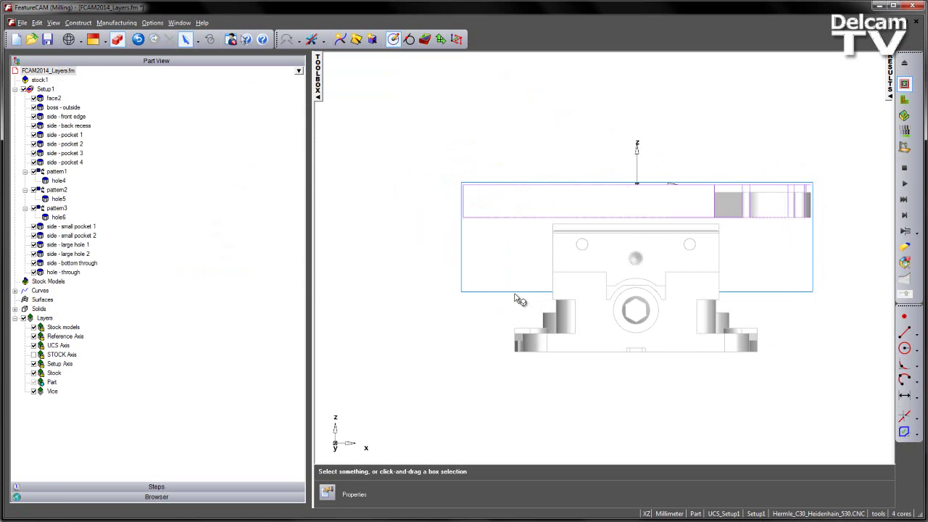
pyautogui.hotkey('ctrl', 'r')
pyautogui.scroll(2, 570, 270)
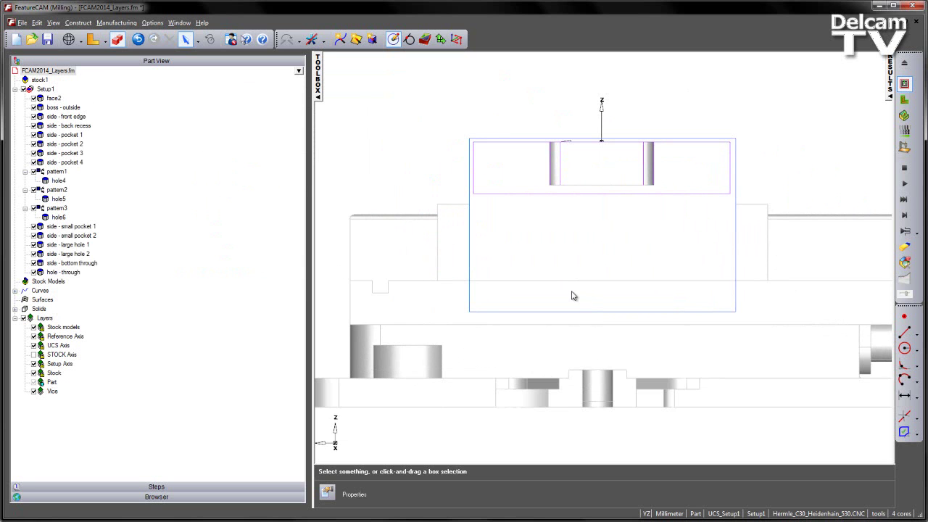
pyautogui.scroll(-2, 571, 295)
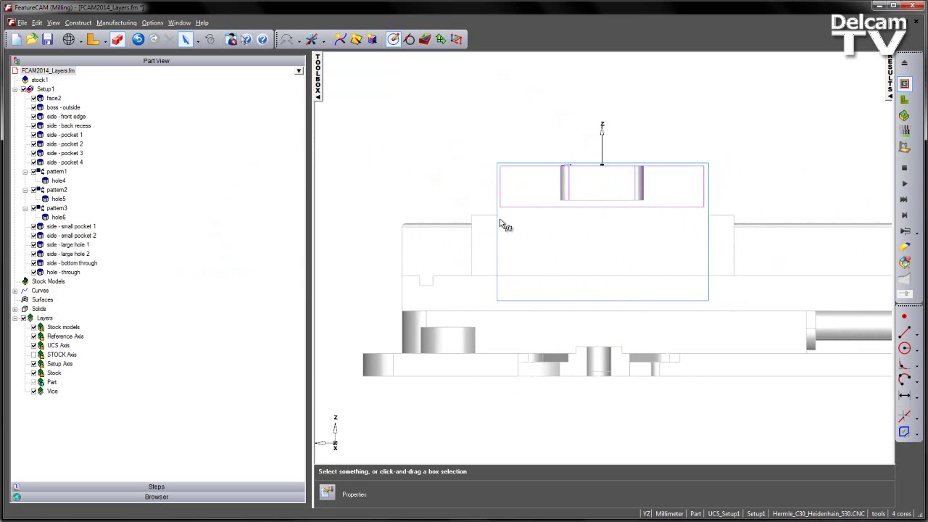
pyautogui.moveTo(385, 295)
pyautogui.mouseDown(button='middle')
pyautogui.moveTo(471, 273)
pyautogui.moveTo(535, 222)
pyautogui.moveTo(508, 255)
pyautogui.mouseUp(button='middle')
# - Select the Vice layer's contents, translate them Z = -18, and check from the side
pyautogui.rightClick(52, 392)
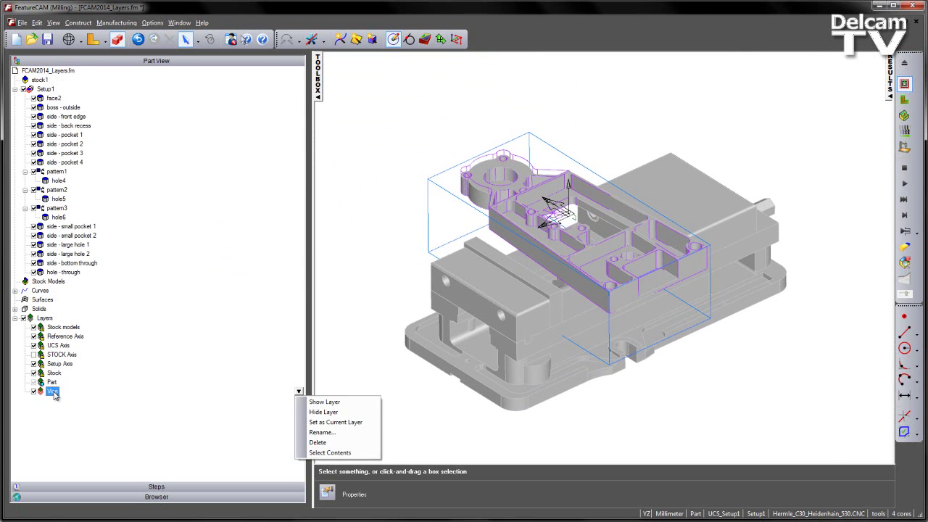
pyautogui.click(330, 453)
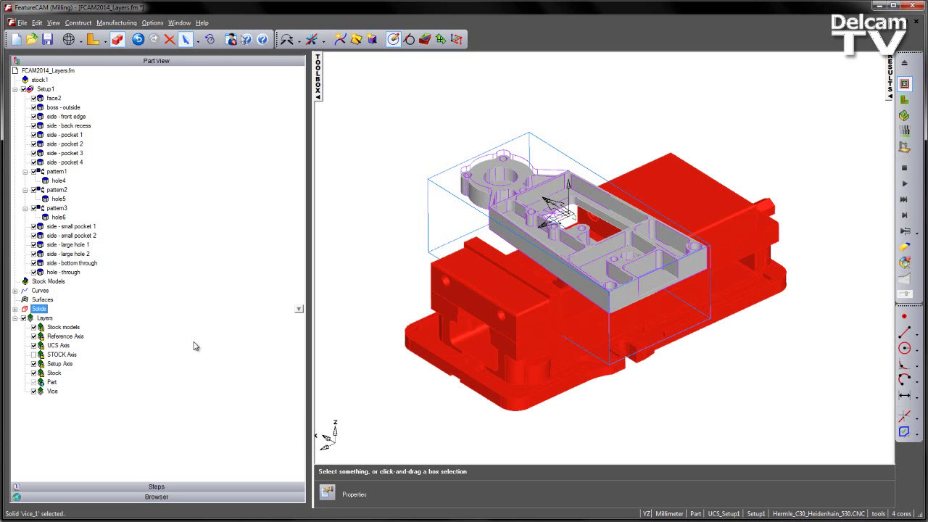
pyautogui.click(210, 40)
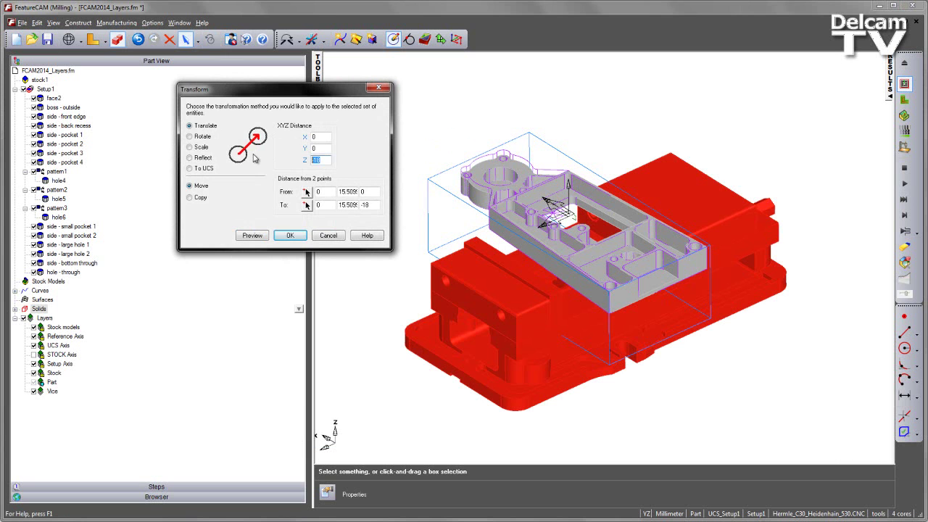
pyautogui.click(252, 237)
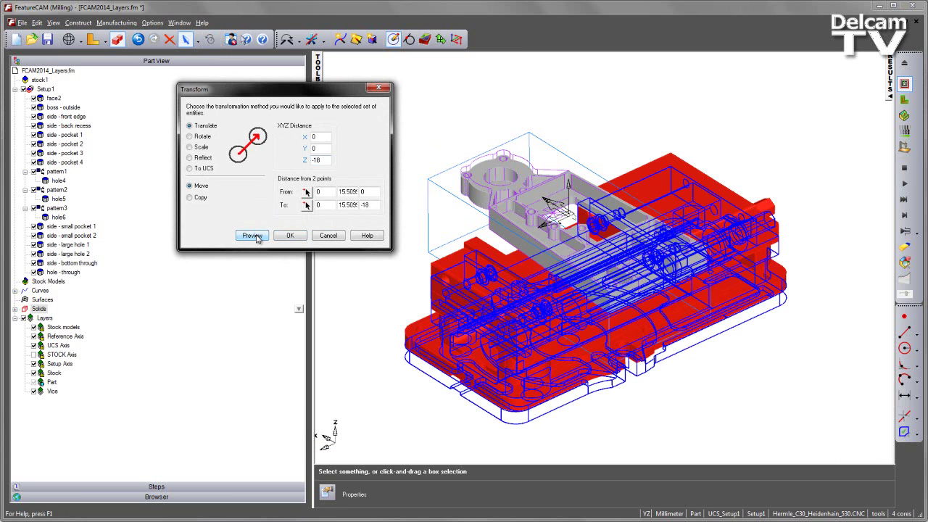
pyautogui.click(290, 237)
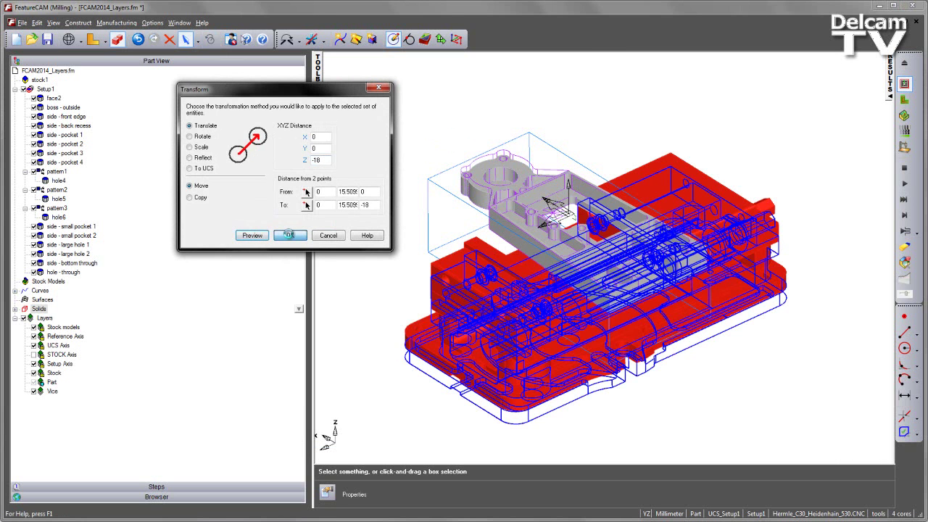
pyautogui.hotkey('ctrl', '1')
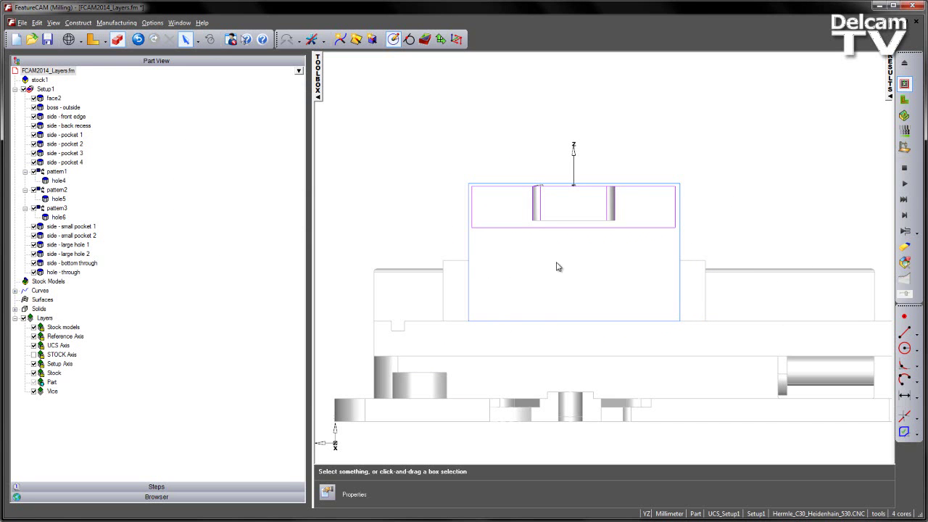
pyautogui.hotkey('ctrl', '0')
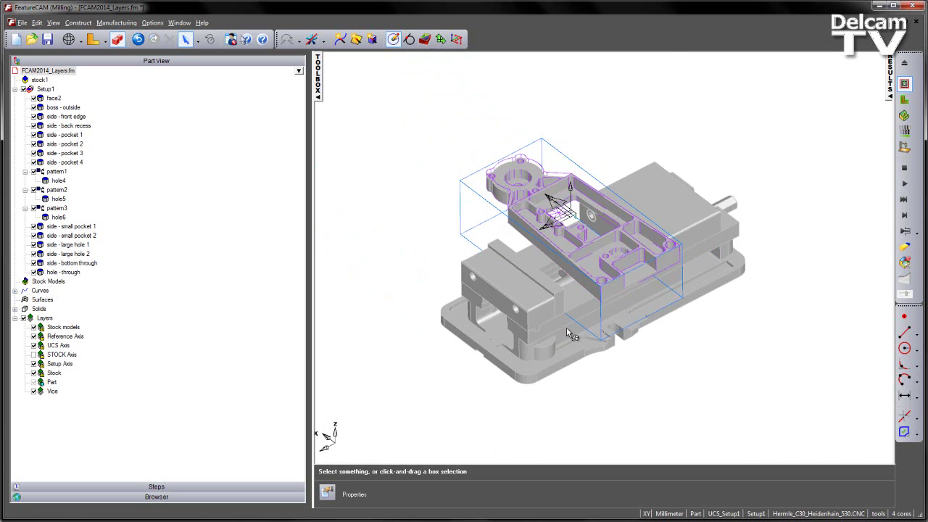
# - Show only the Vice layer, select all its solids, and set them as clamps
pyautogui.scroll(1, 567, 330)
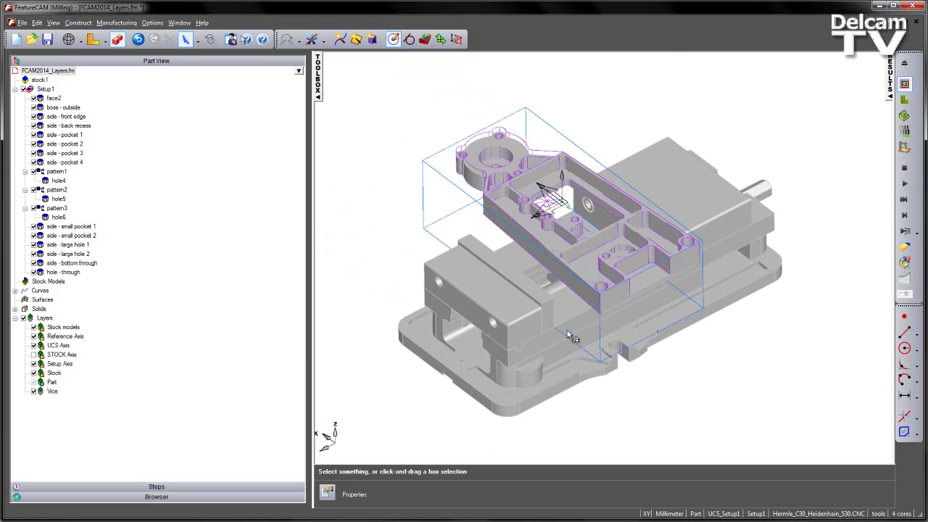
pyautogui.click(24, 319)
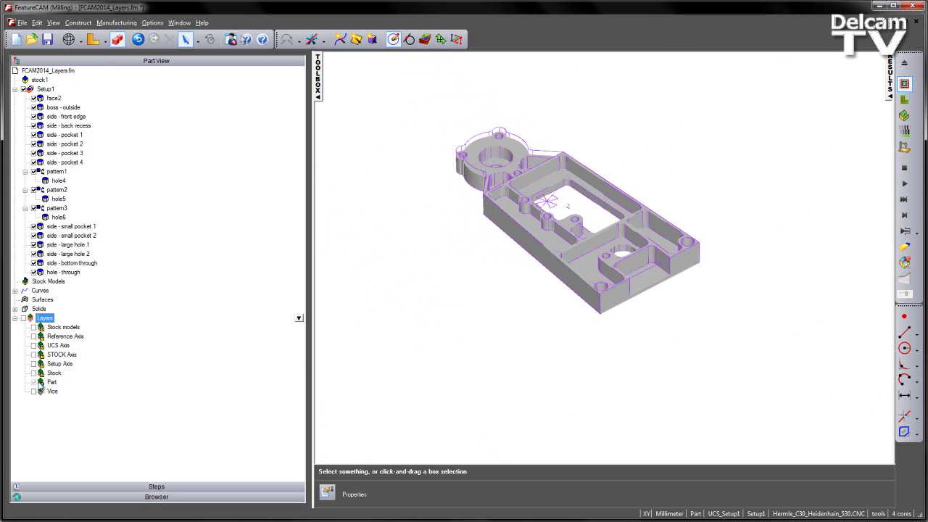
pyautogui.click(40, 391)
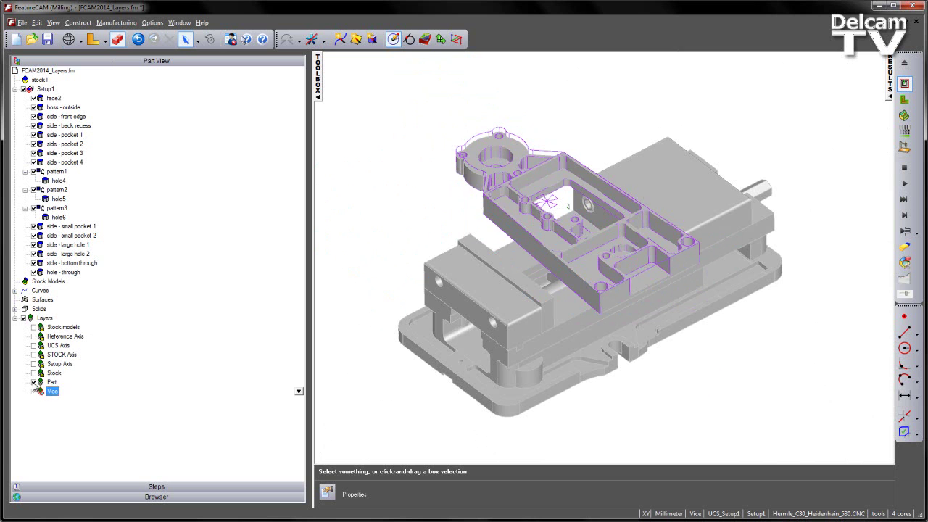
pyautogui.click(34, 383)
pyautogui.click(440, 201)
pyautogui.hotkey('ctrl', 'a')
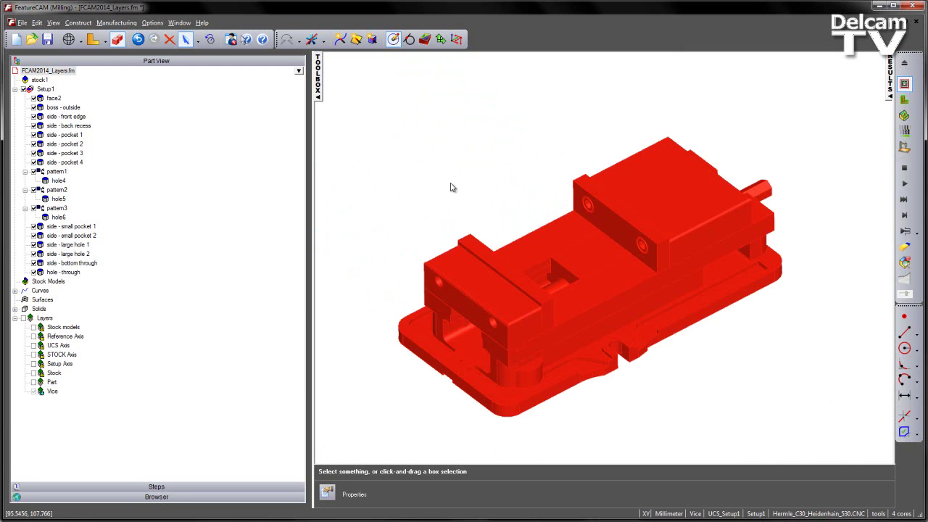
pyautogui.rightClick(484, 253)
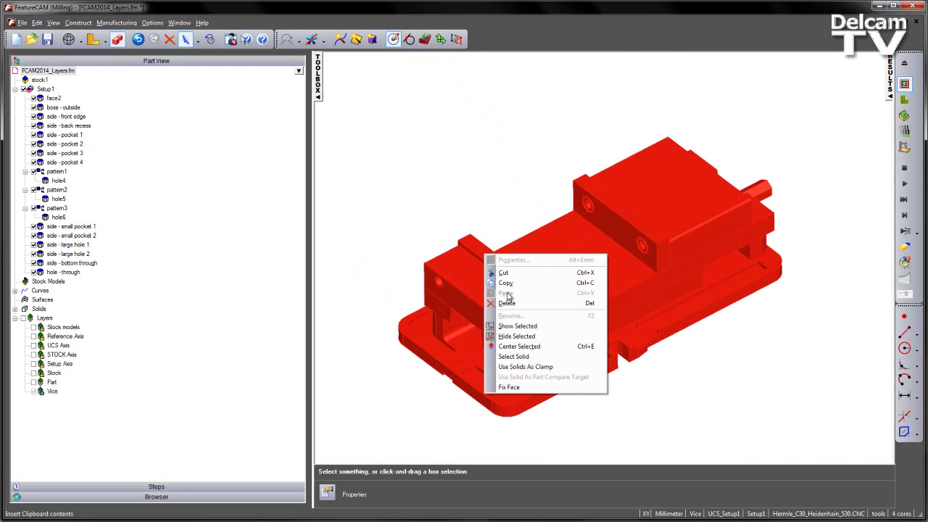
pyautogui.click(548, 367)
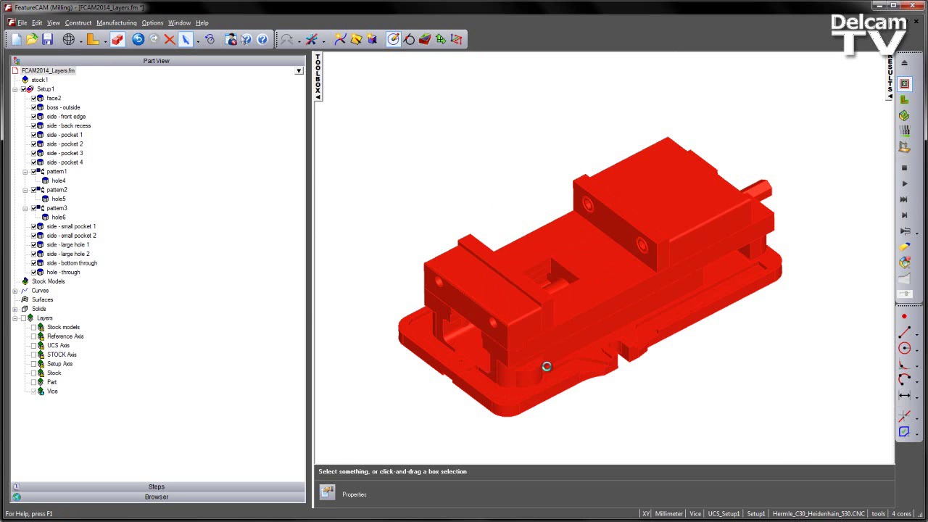
pyautogui.click(417, 183)
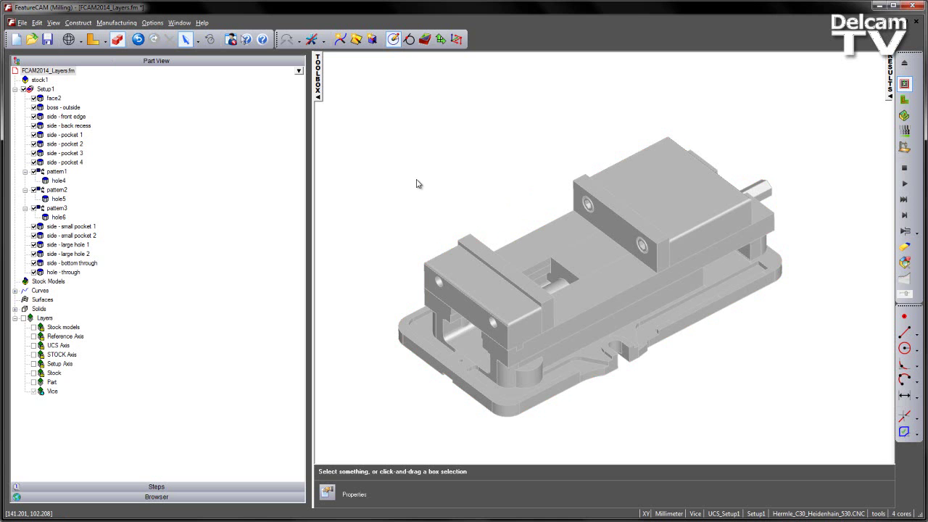
# - Show all layers again except STOCK Axis and orbit to look down on the setup
pyautogui.click(29, 322)
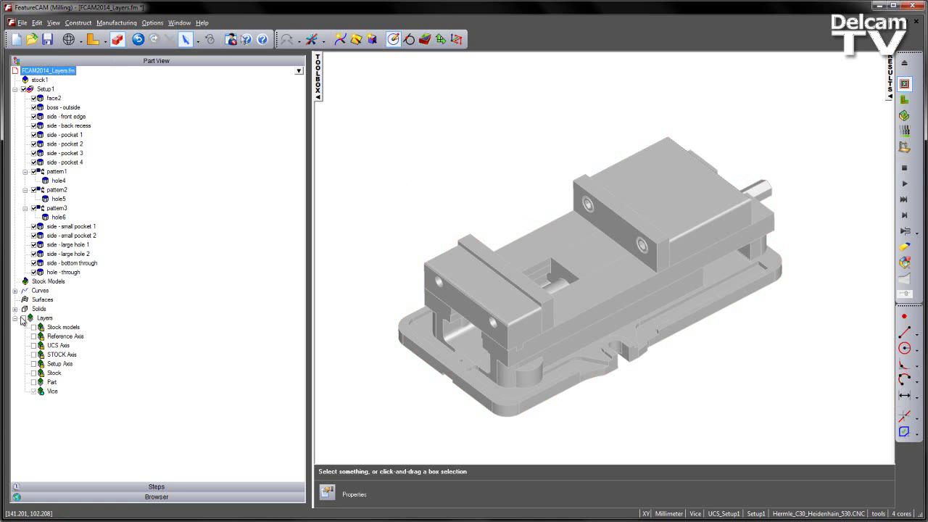
pyautogui.click(24, 318)
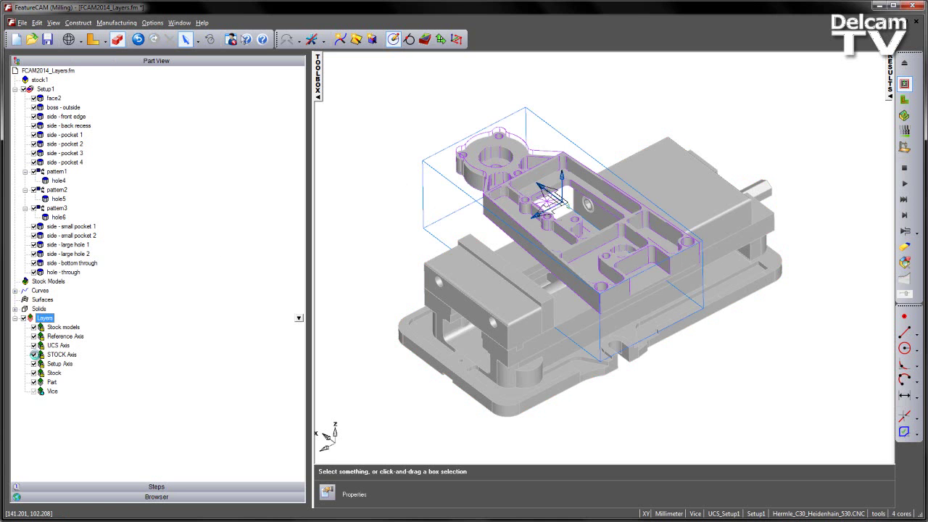
pyautogui.click(33, 354)
pyautogui.moveTo(470, 282); pyautogui.dragTo(624, 252, button='middle')
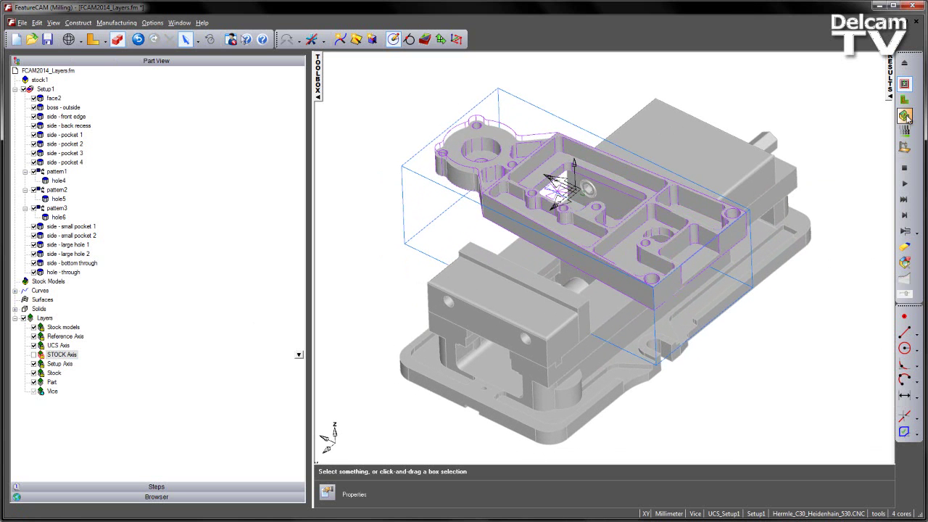